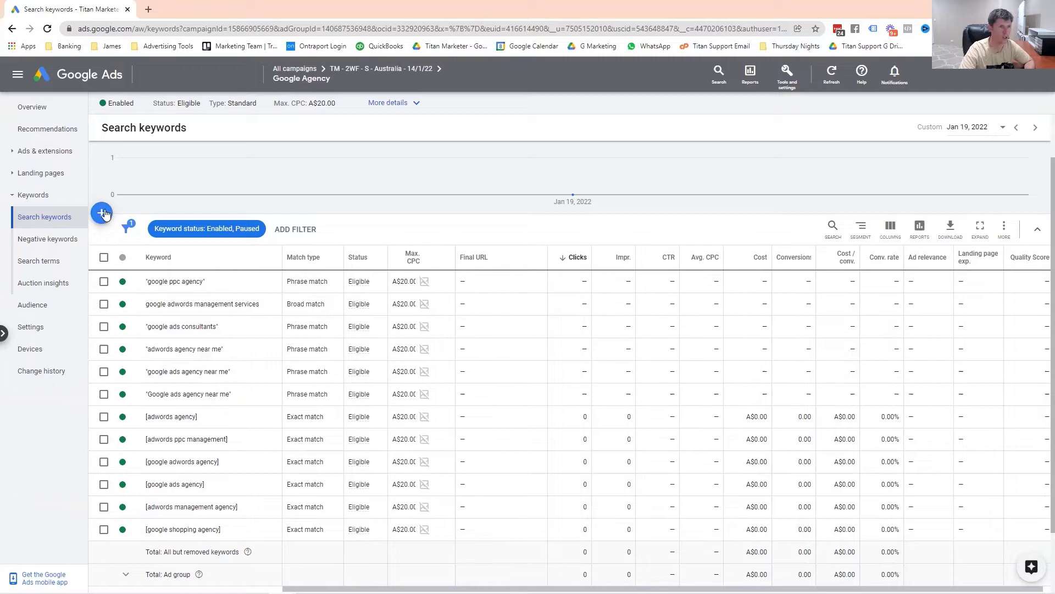
Step: Open the form for adding search keywords and enter the broad match keyword google ads agency near me
left_click(102, 212)
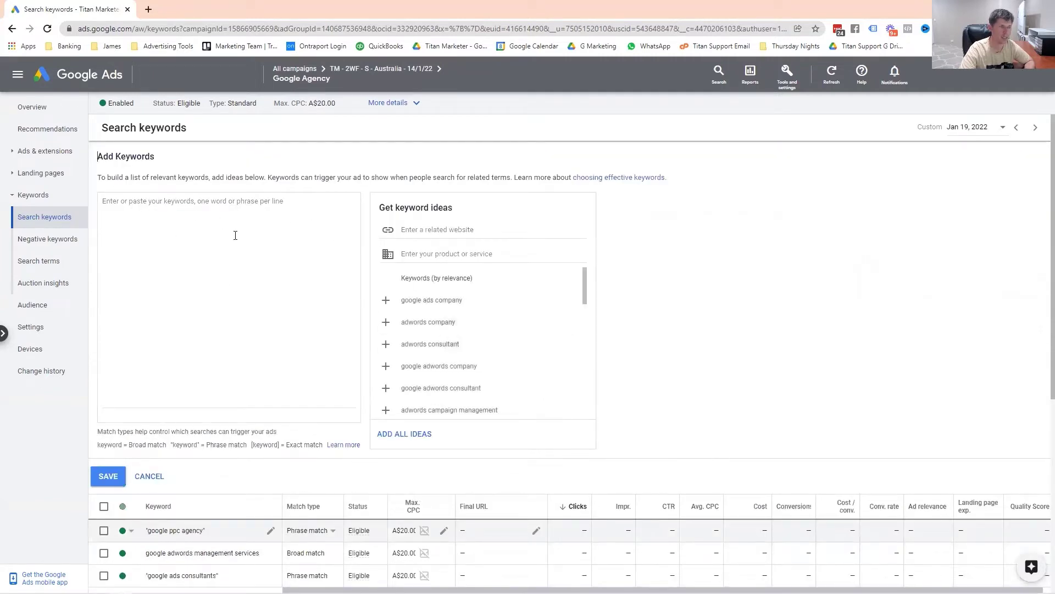
left_click(195, 216)
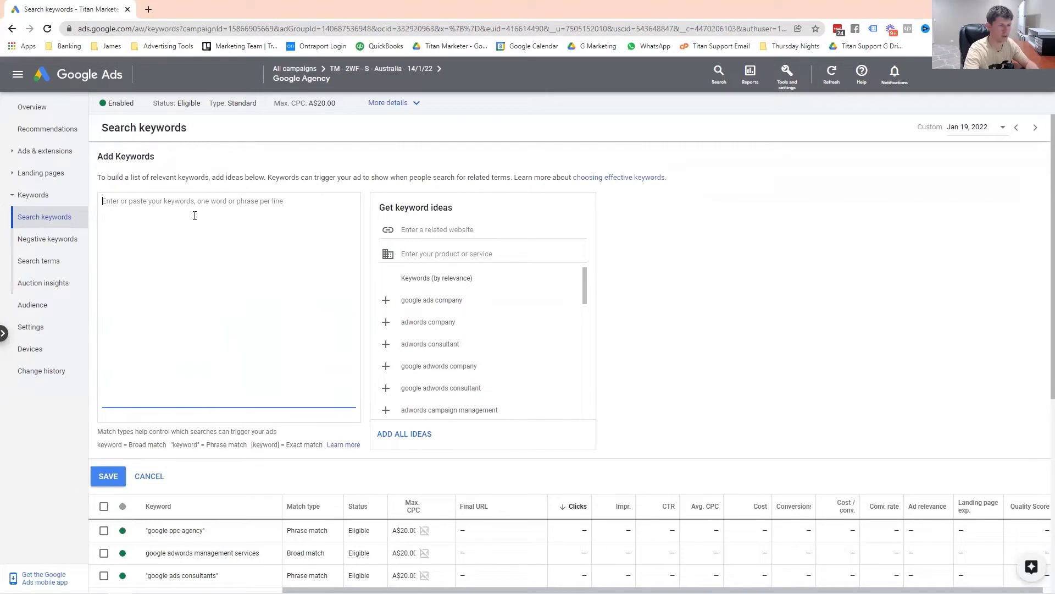
type("google ads agency near me")
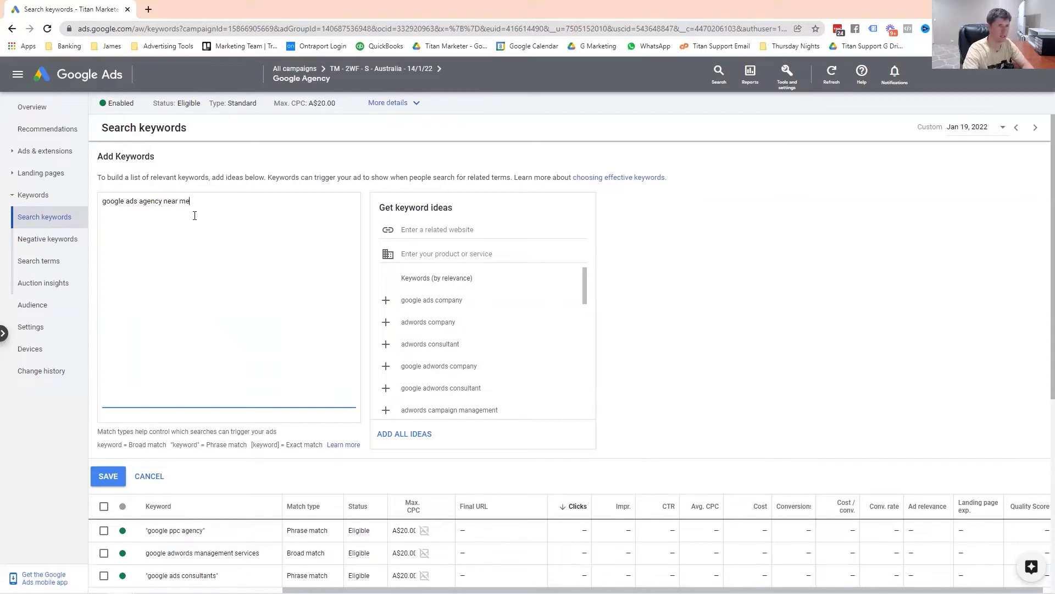
mouse_move(191, 202)
left_mouse_down()
mouse_move(176, 205)
mouse_move(197, 201)
left_mouse_up()
left_click(105, 201)
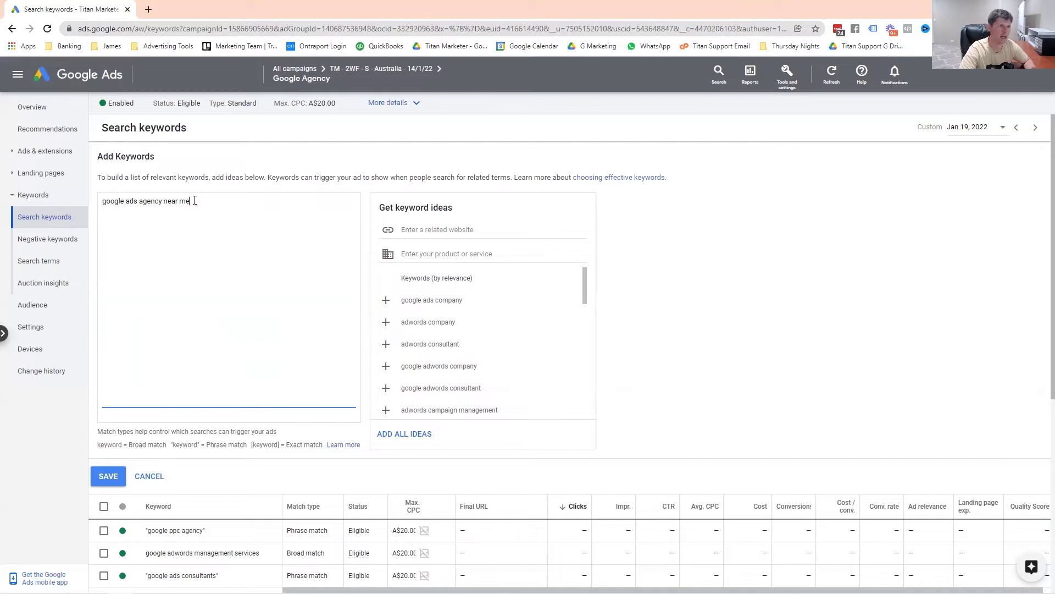
left_click_drag(195, 200, 101, 201)
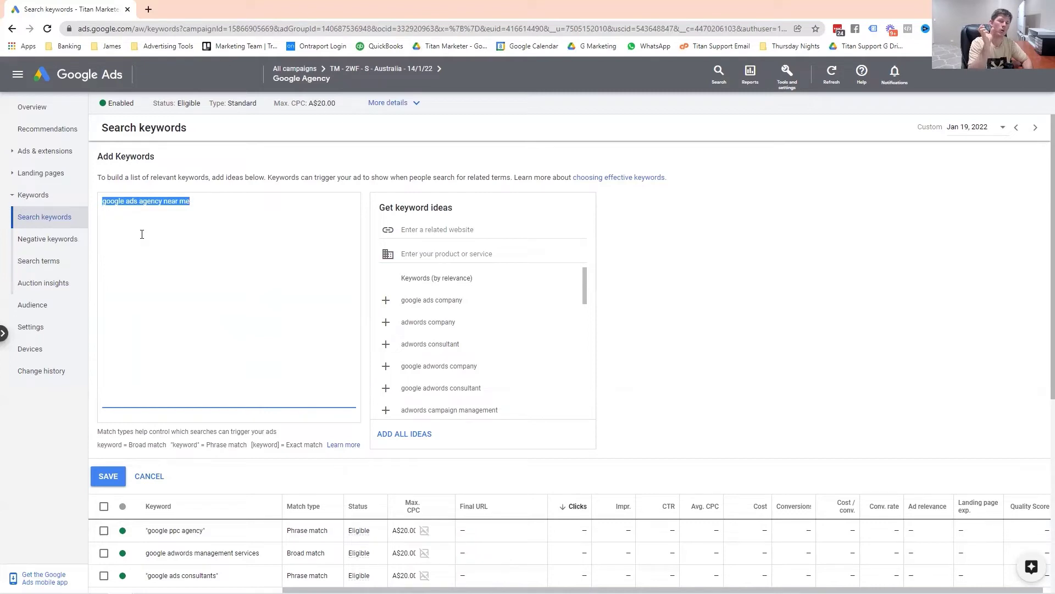
Step: Change the keyword to Top google ads agency in orlando
left_click(189, 202)
key("BackSpace")
key("BackSpace")
key("BackSpace")
key("BackSpace")
key("BackSpace")
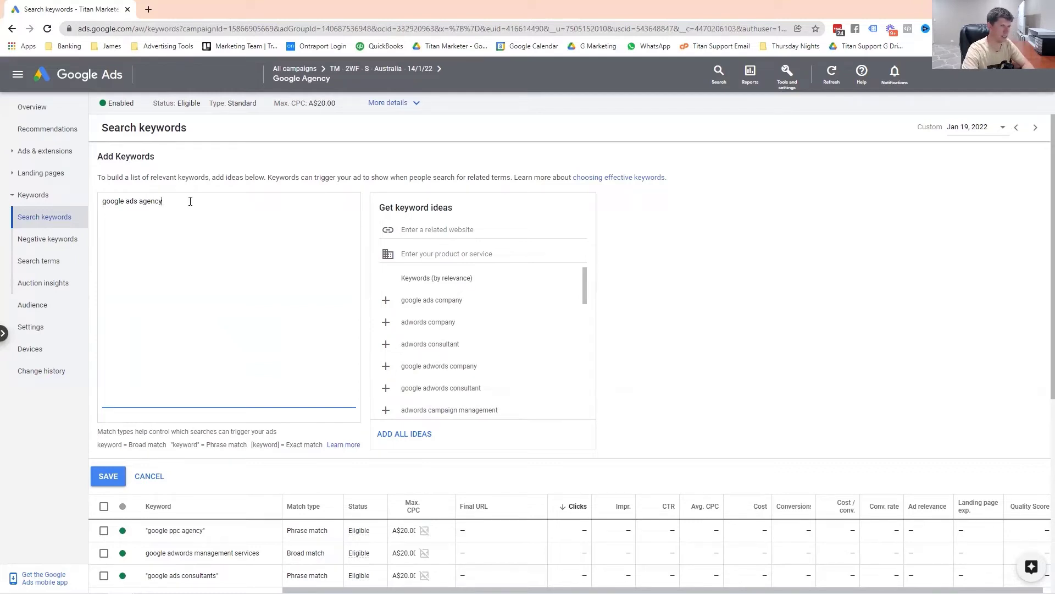
type("Top ")
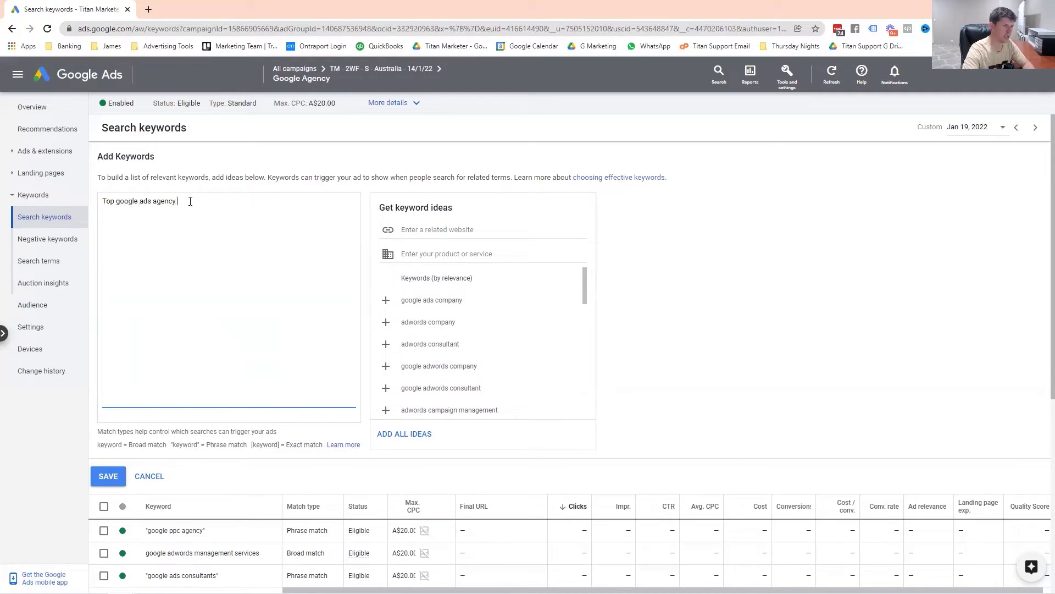
type(" in orlanmdo")
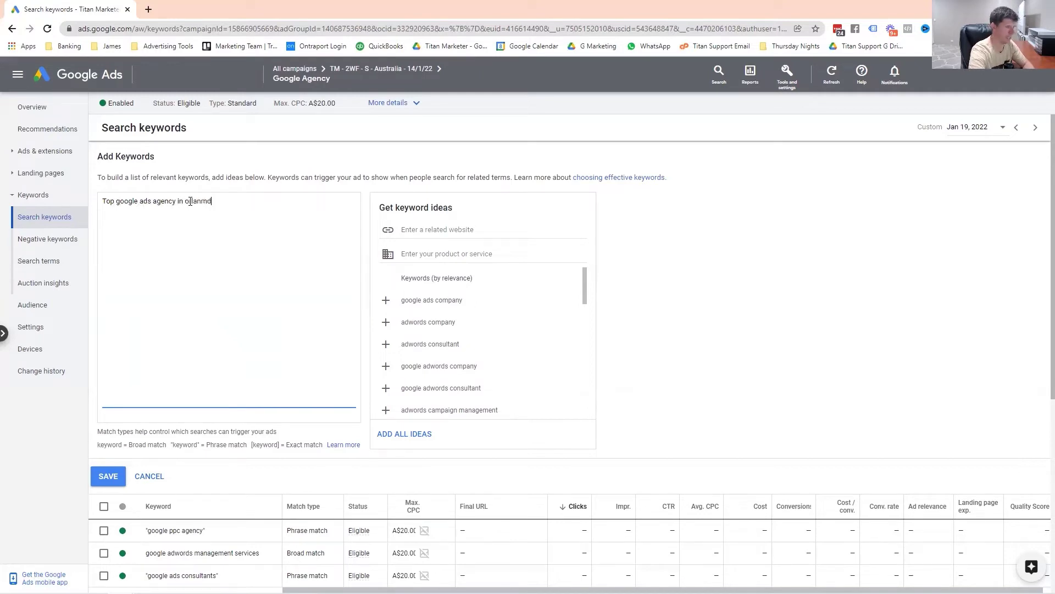
key("BackSpace")
key("BackSpace")
key("BackSpace")
key("BackSpace")
type("ndo")
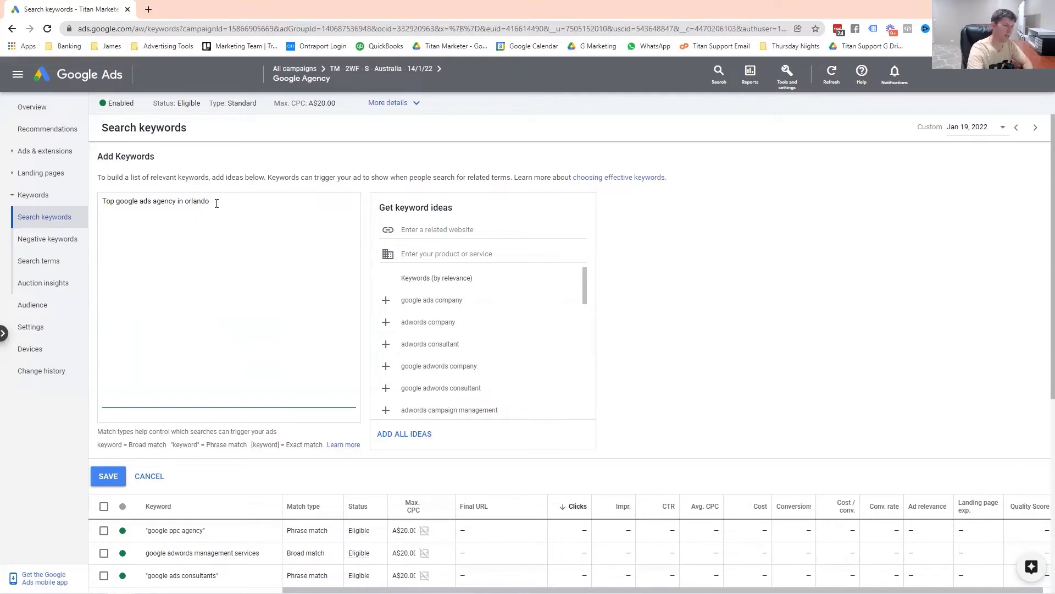
Step: Replace the location in the keyword so it reads Top google ads agency near me
key("BackSpace")
key("BackSpace")
key("BackSpace")
key("BackSpace")
key("BackSpace")
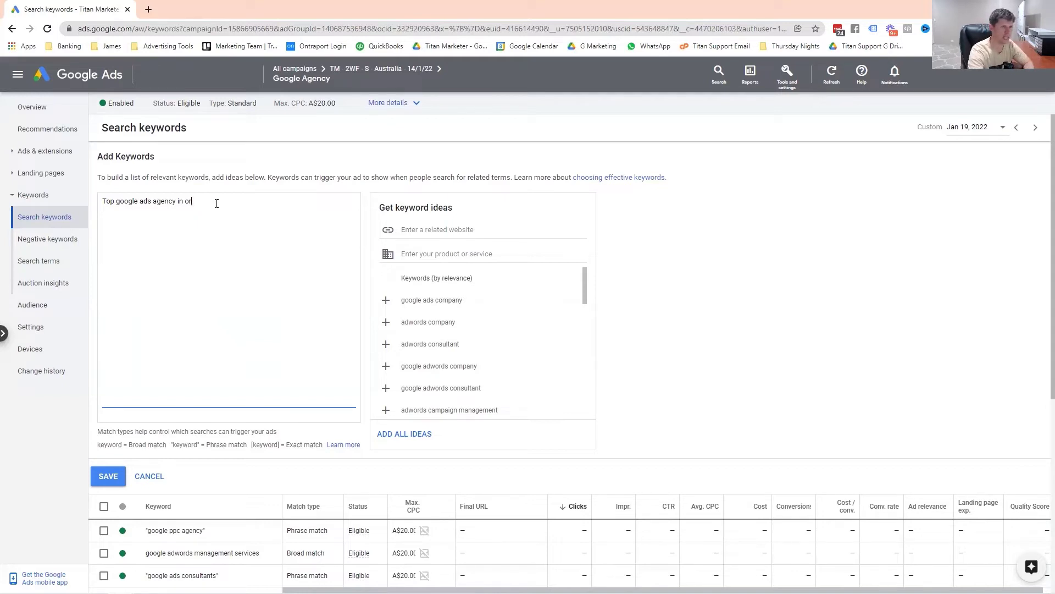
key("BackSpace")
key("BackSpace")
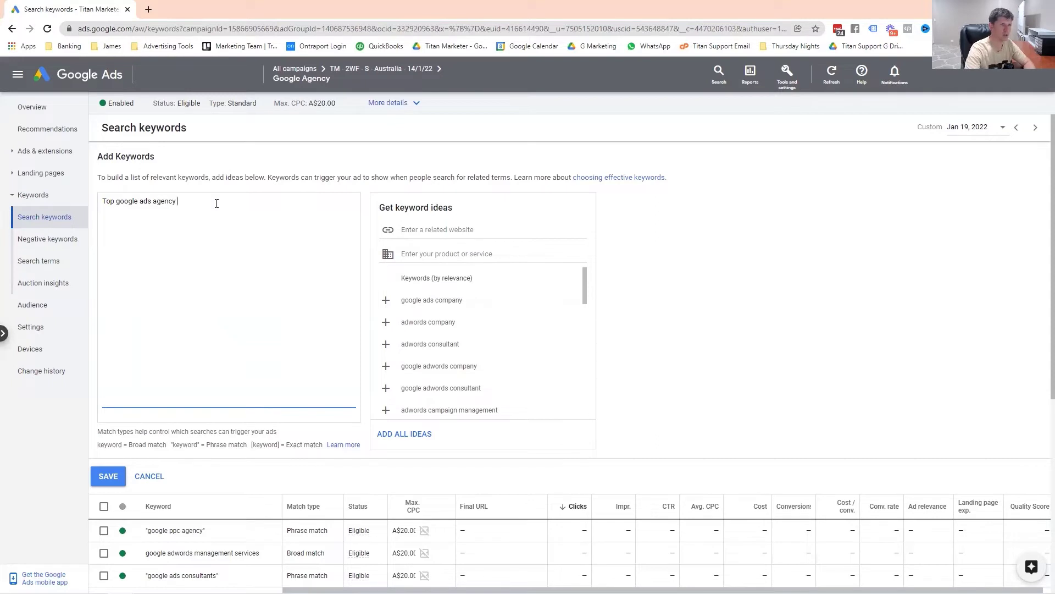
type("near me")
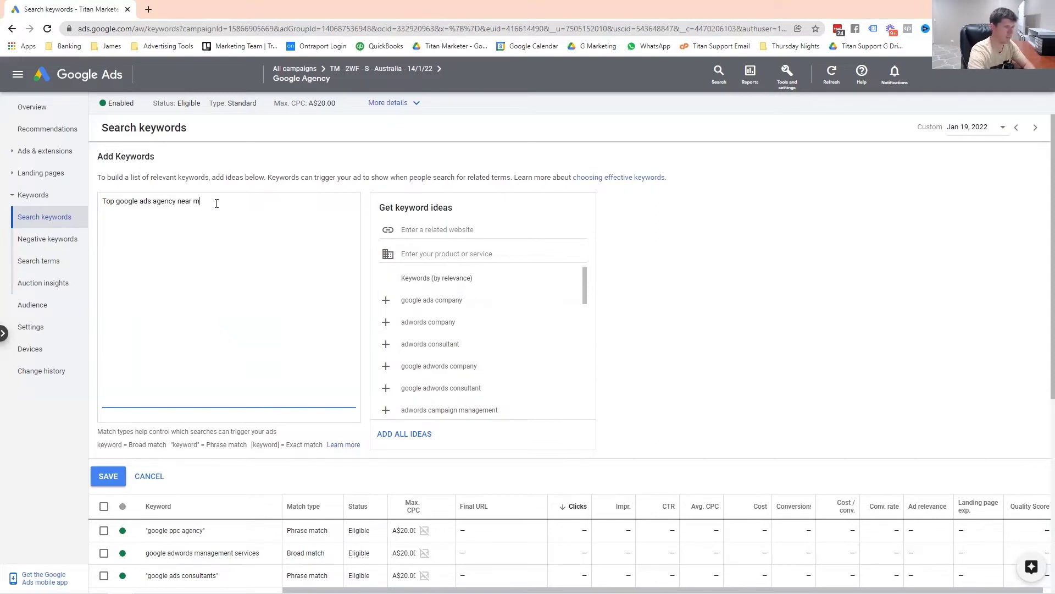
Step: Remove Top from the keyword and enclose it in quotation marks as the phrase match "google ads agency near me"
key("BackSpace")
key("BackSpace")
key("BackSpace")
key("Delete")
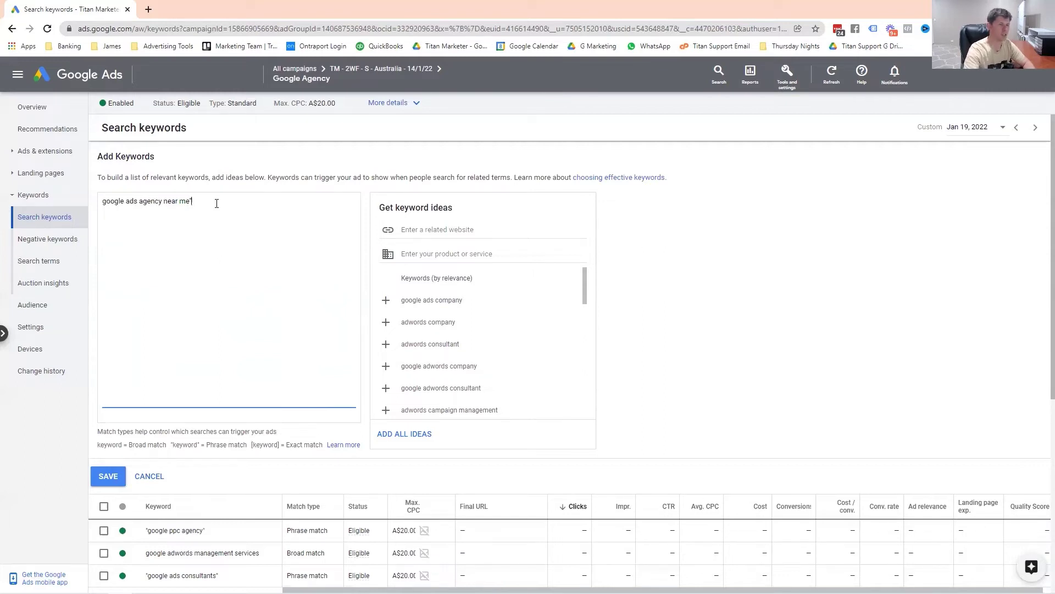
key("Left")
key("Left")
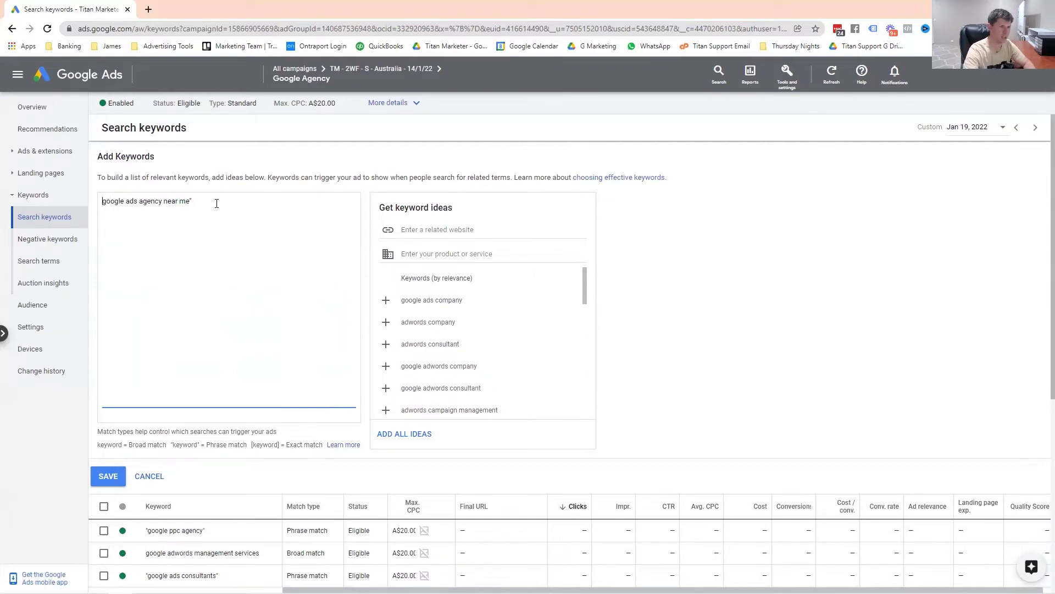
type("\" [")
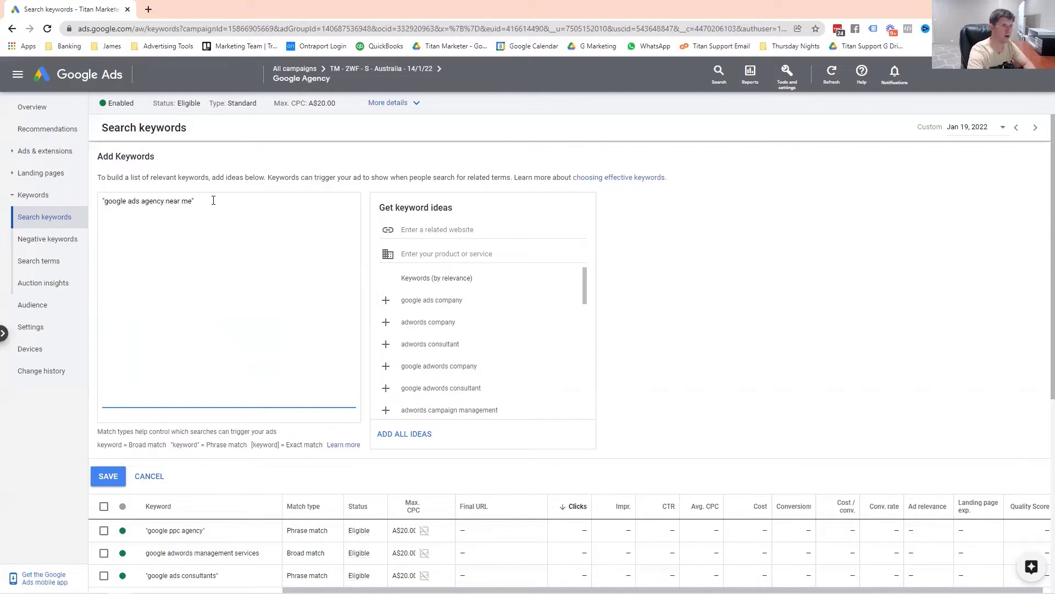
Step: Add the exact match keyword [google ads agency near me] on its own line beneath the phrase match keyword
type("google ")
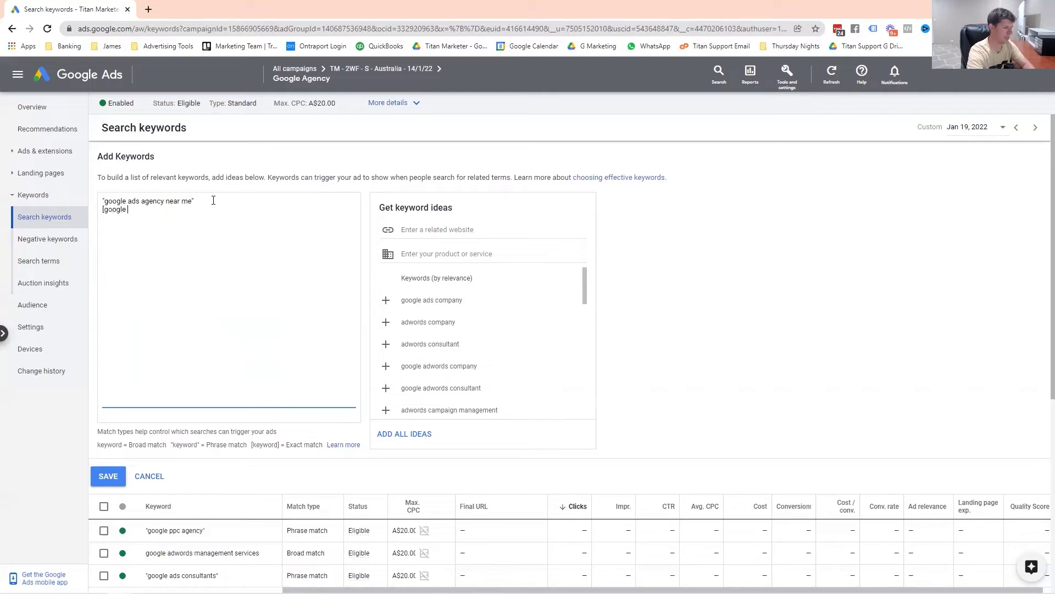
type("ads agency near ")
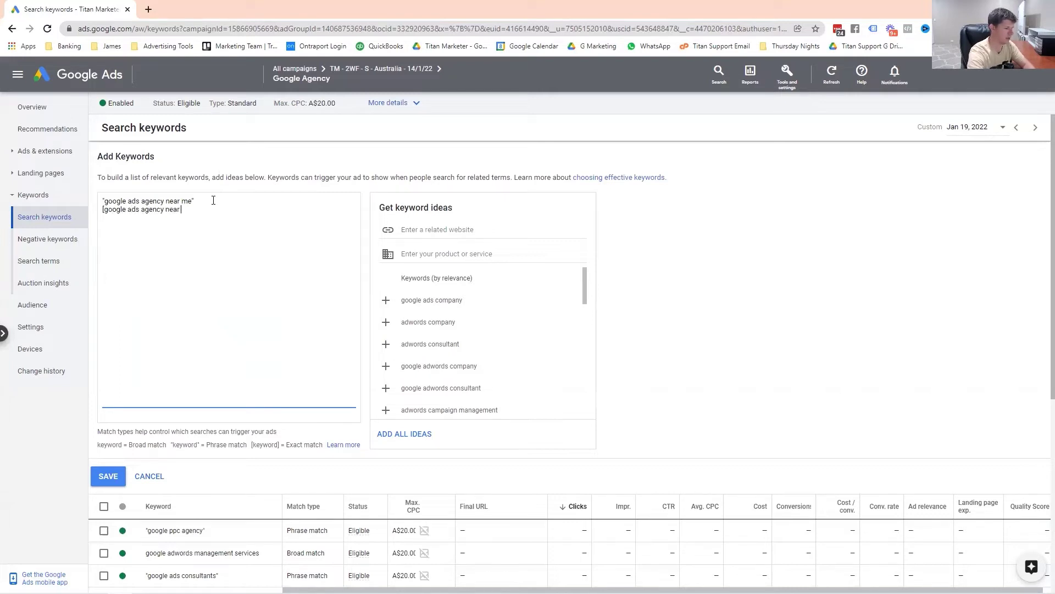
type("me]")
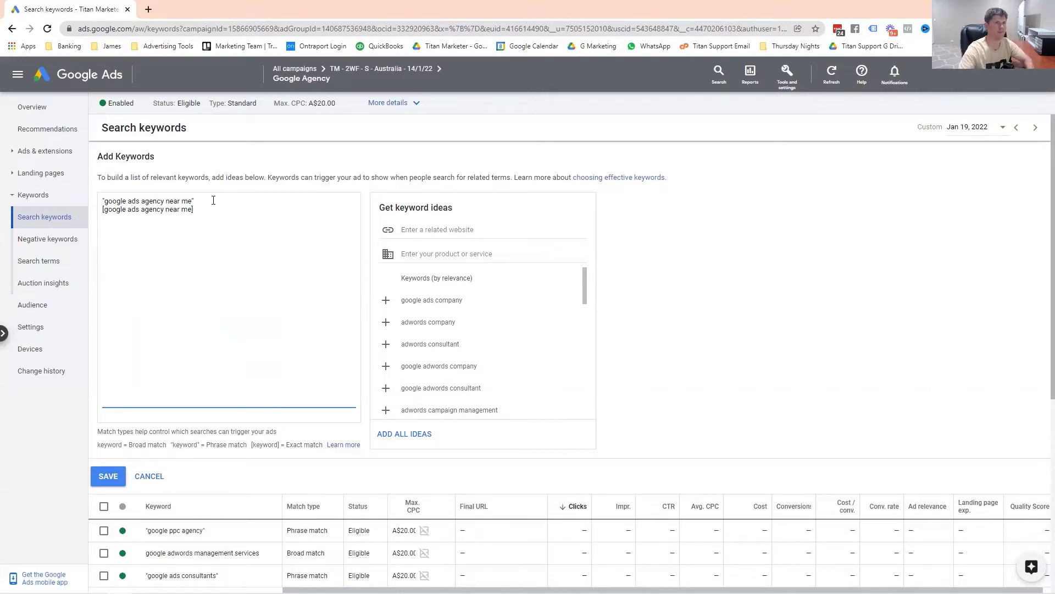
key("Return")
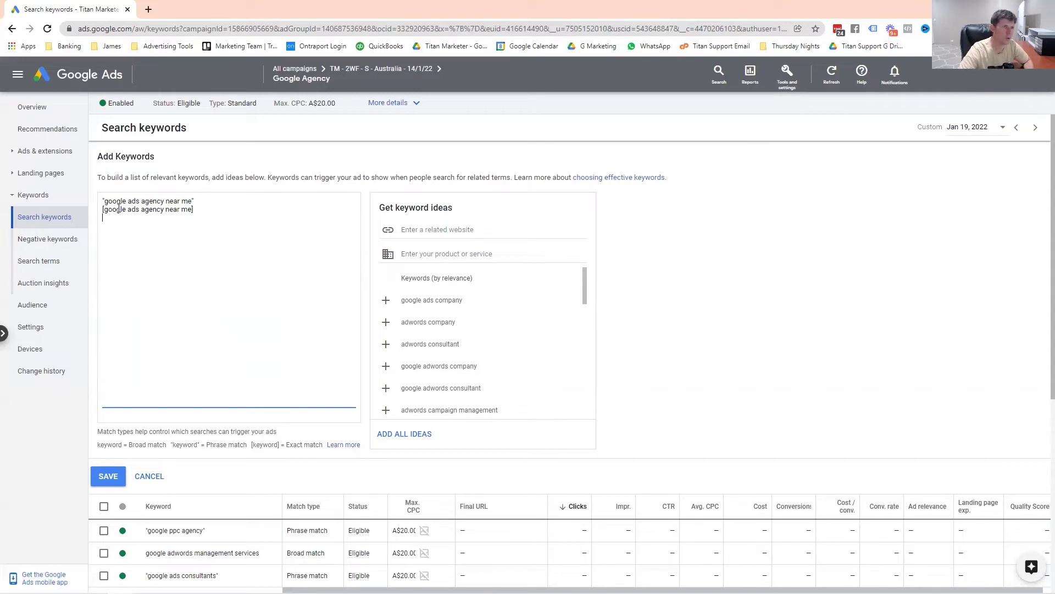
Step: Compare the two entered keywords with the notation guide for broad, phrase and exact match
left_click_drag(103, 199, 216, 218)
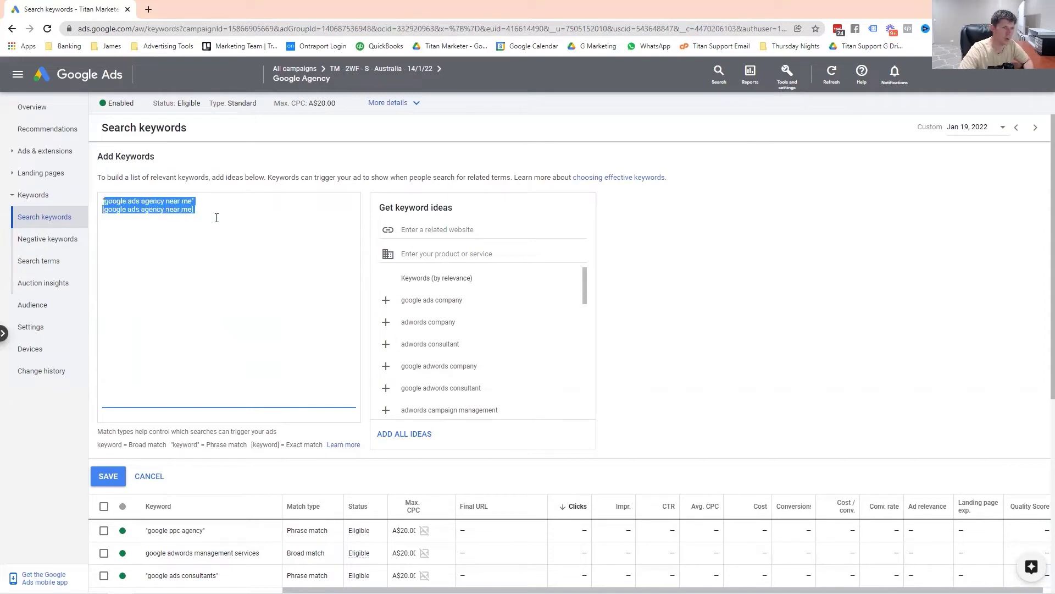
left_click(217, 218)
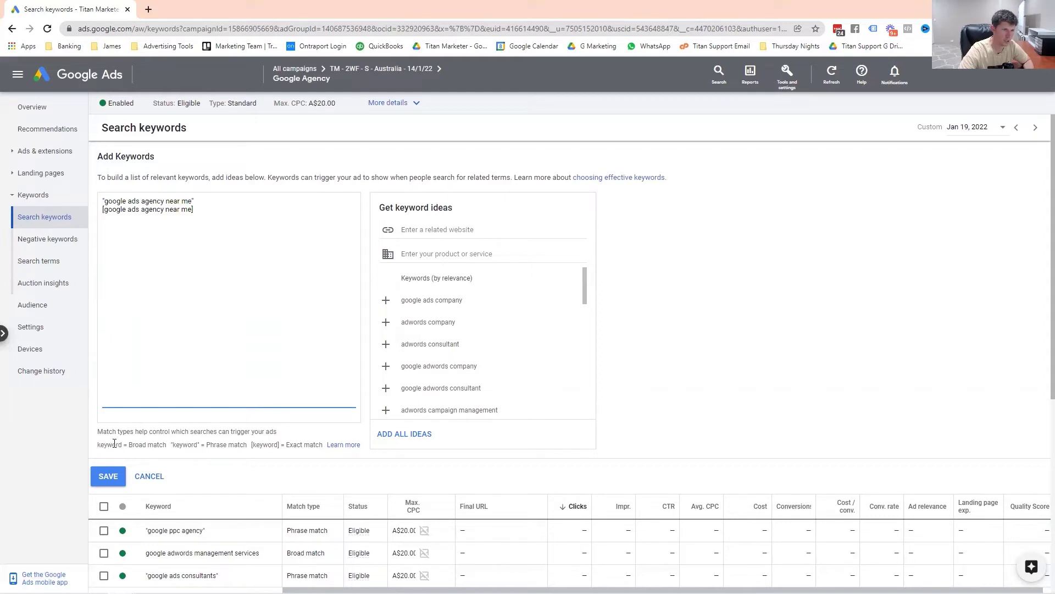
left_click_drag(98, 445, 124, 444)
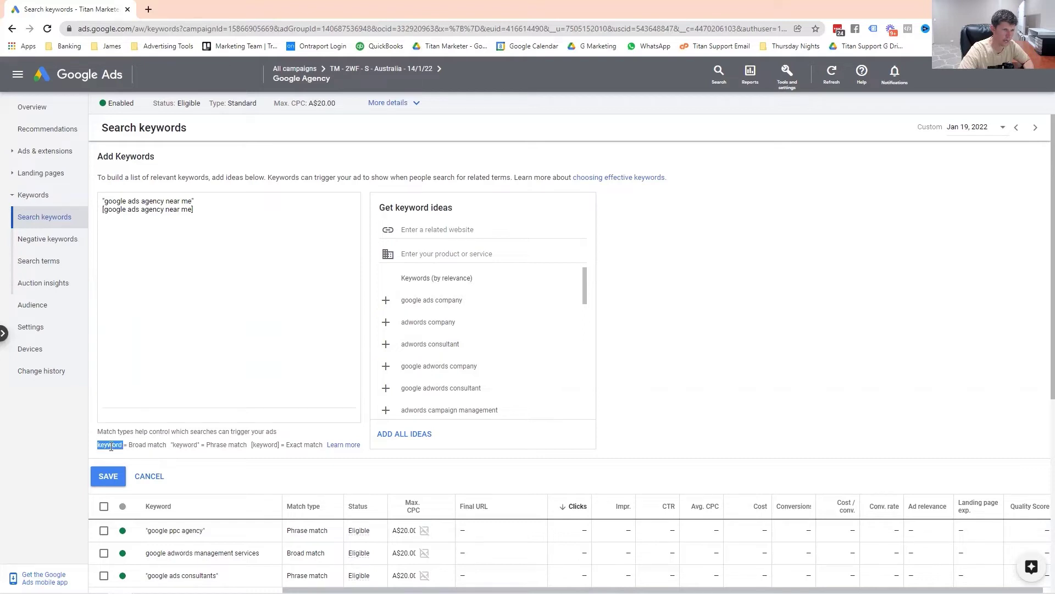
double_click(173, 446)
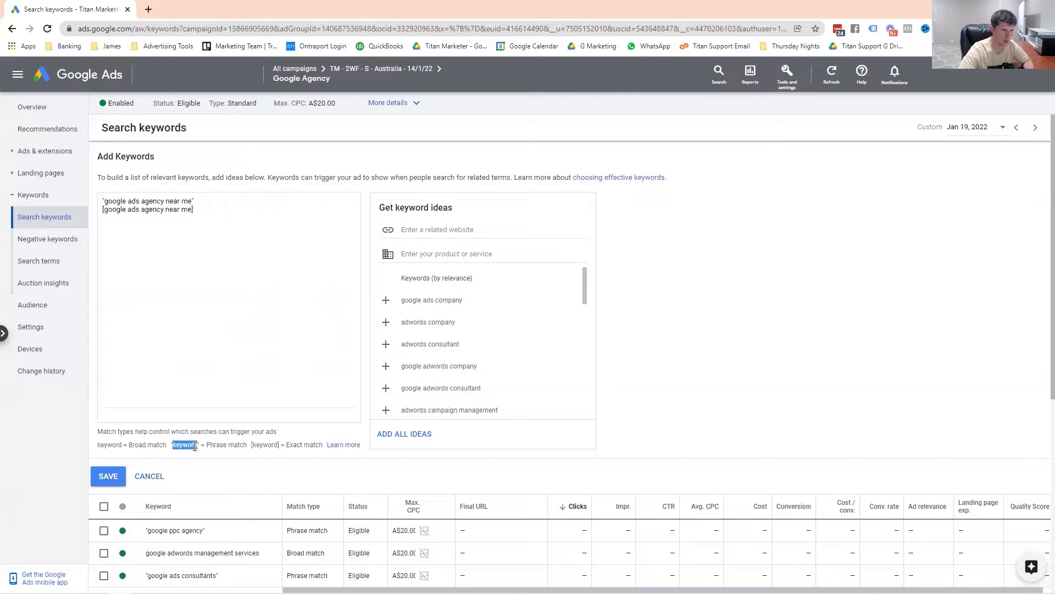
left_click(265, 445)
left_click(199, 220)
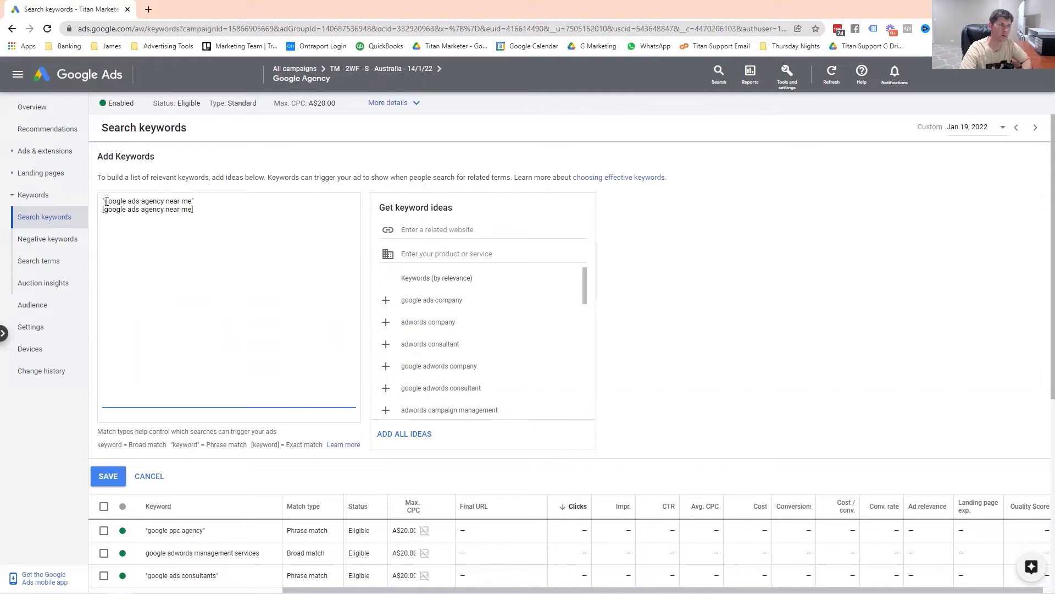
left_click_drag(105, 201, 217, 203)
left_click(212, 210)
left_click_drag(103, 201, 205, 203)
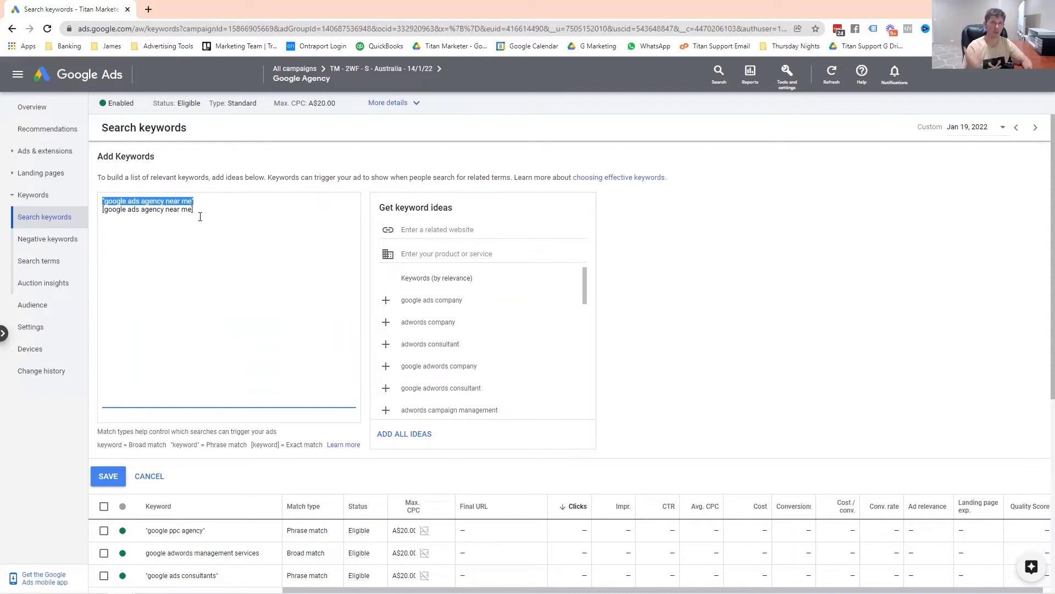
left_click(200, 216)
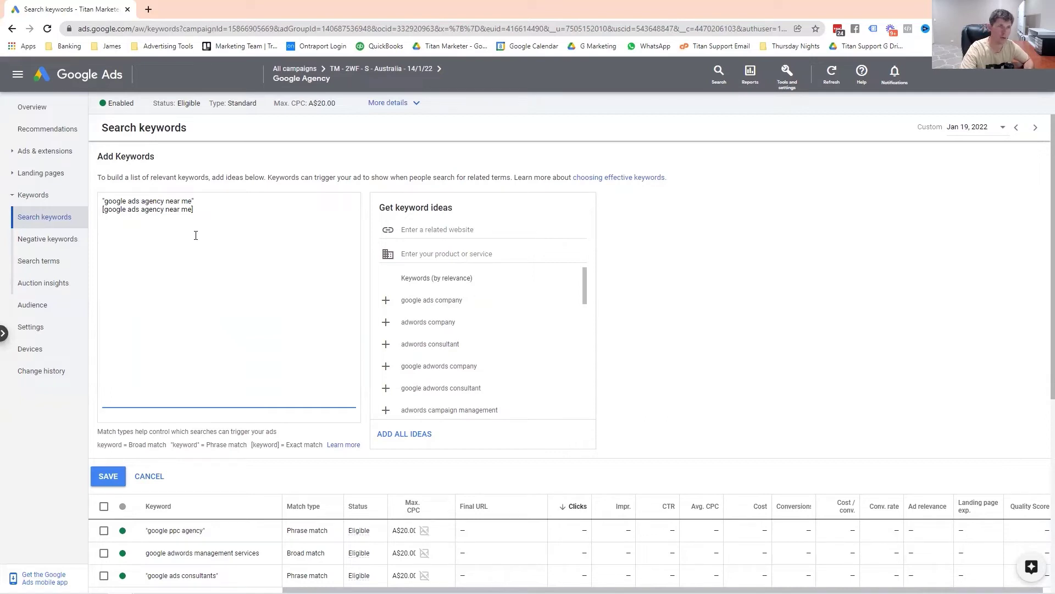
Step: Go to the negative keywords and start adding new ones at the Campaign level
left_click(53, 245)
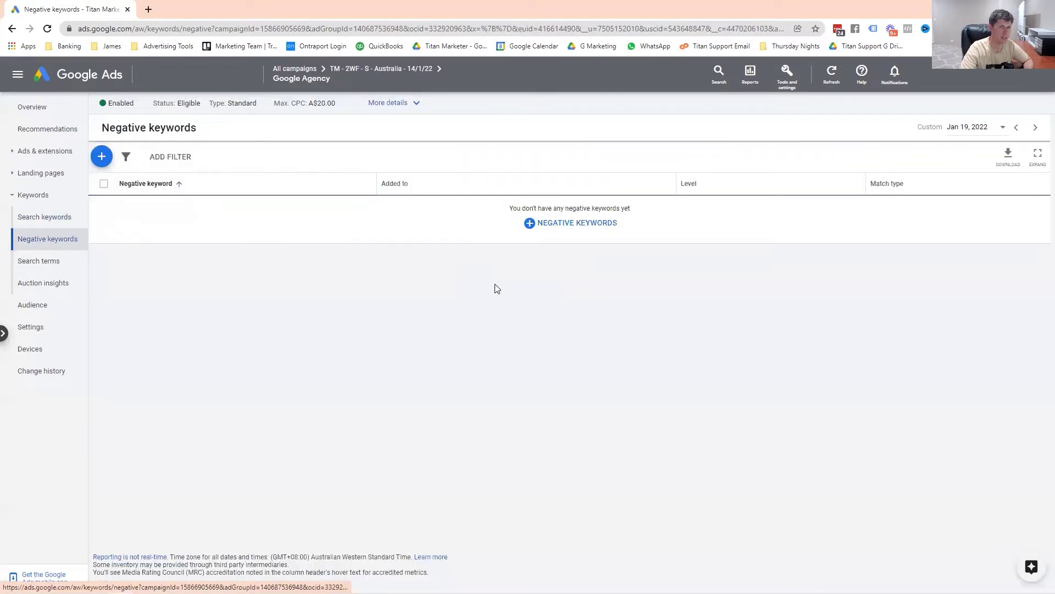
left_click(555, 230)
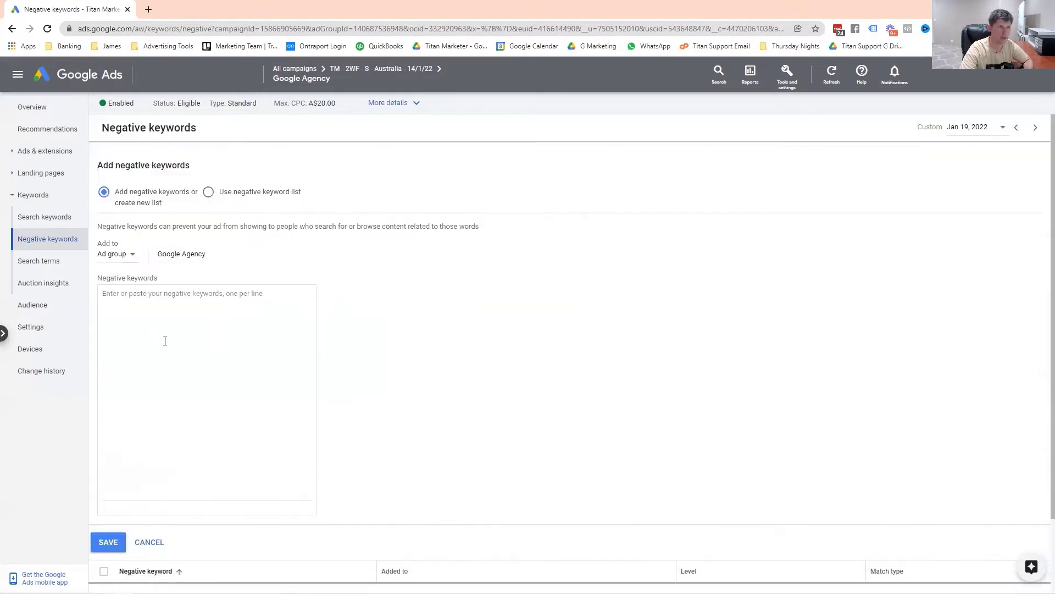
left_click(134, 258)
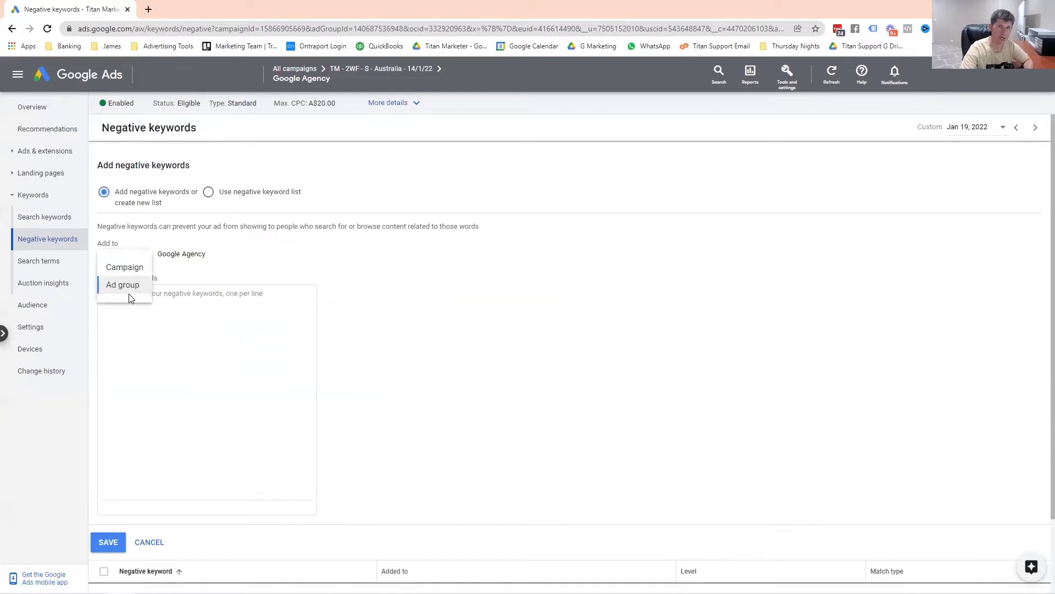
left_click(138, 268)
Step: Enter the phrase match negative keywords "Free", "Cheap", "training" and "courses", one per line
left_click(173, 306)
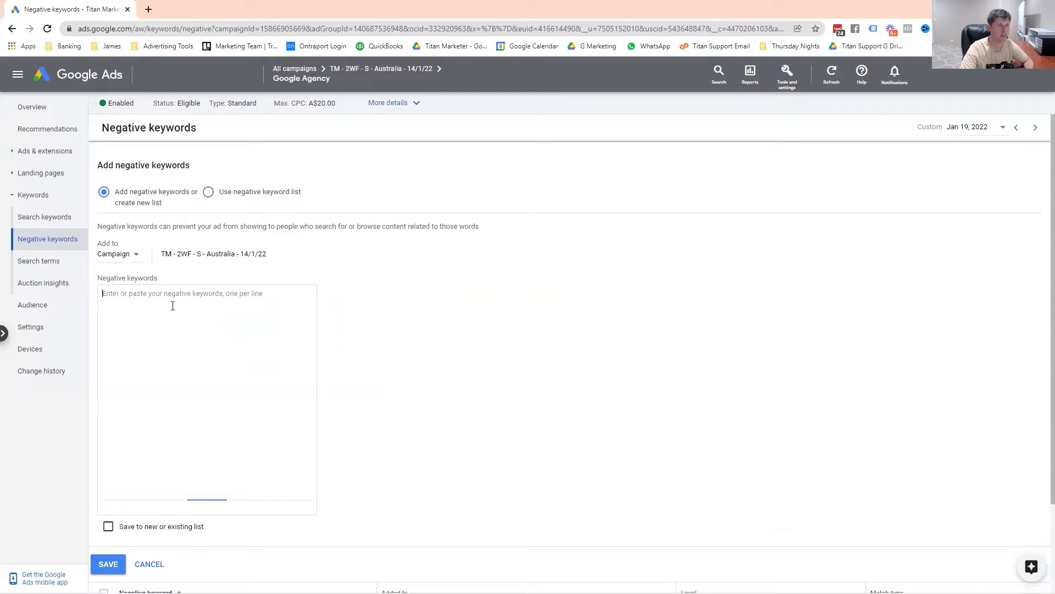
type("\"")
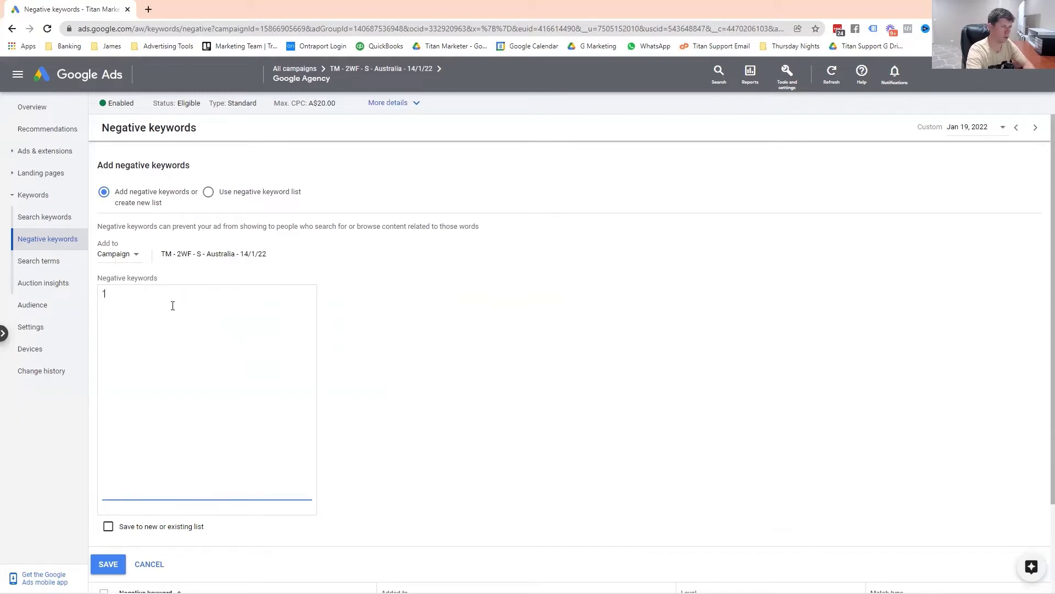
type("Free\"")
key("Return")
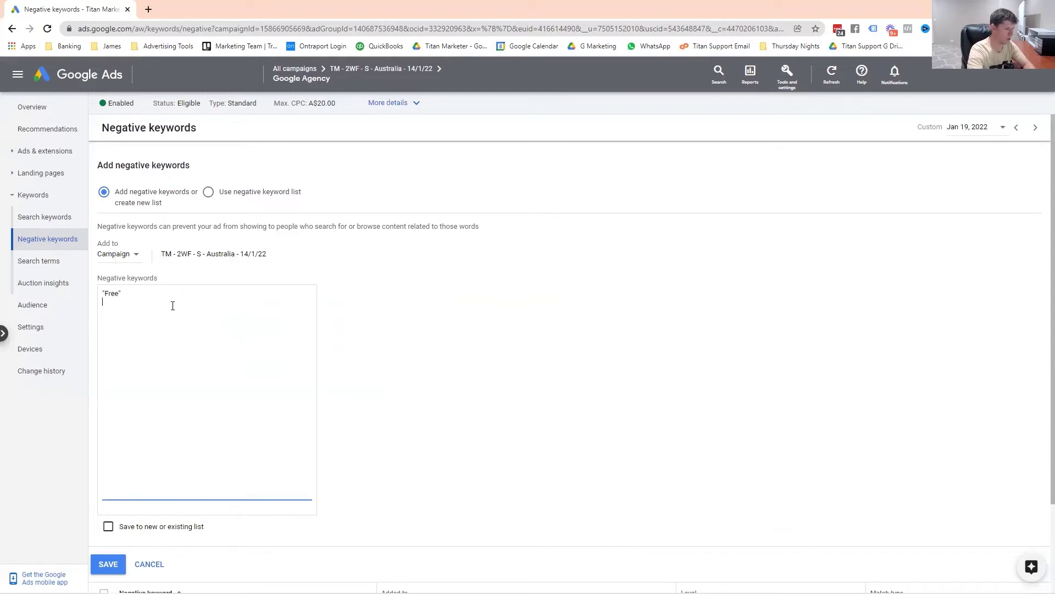
type("\"Cheap\"")
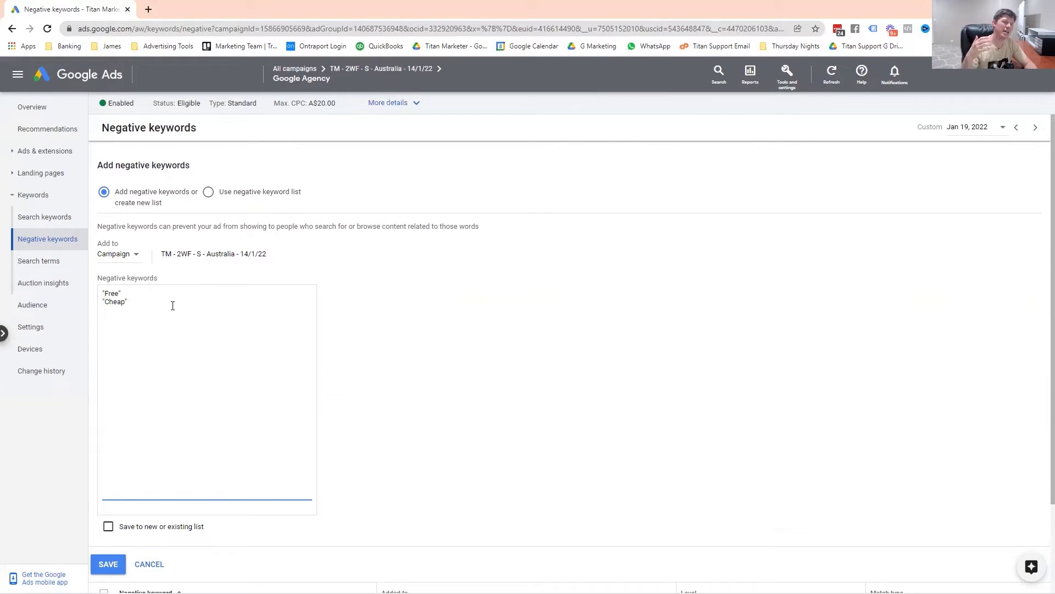
type("\"training\"")
key("Return")
type("\"c")
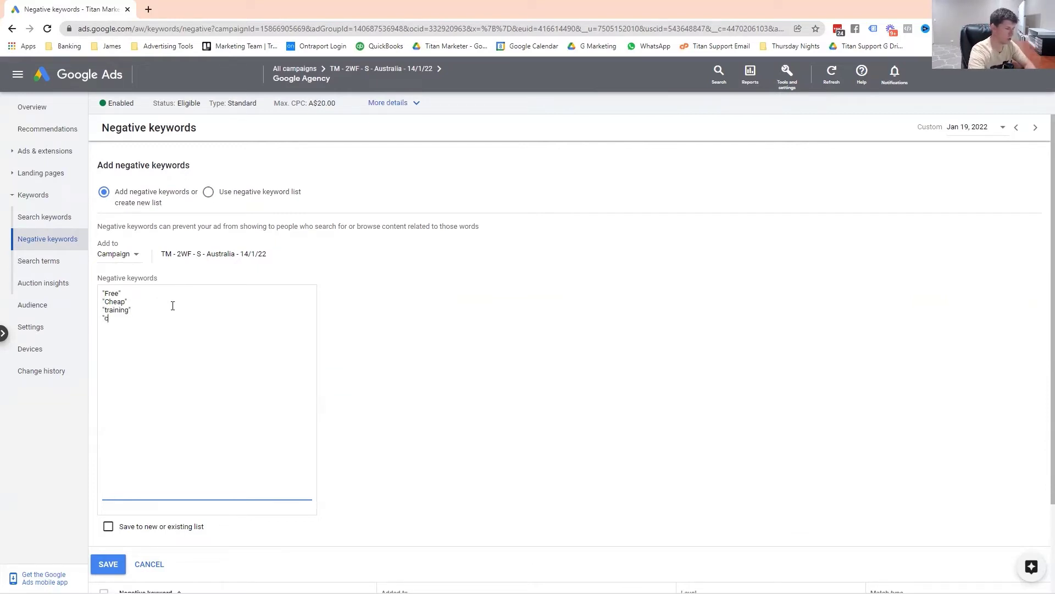
type("orurses\"")
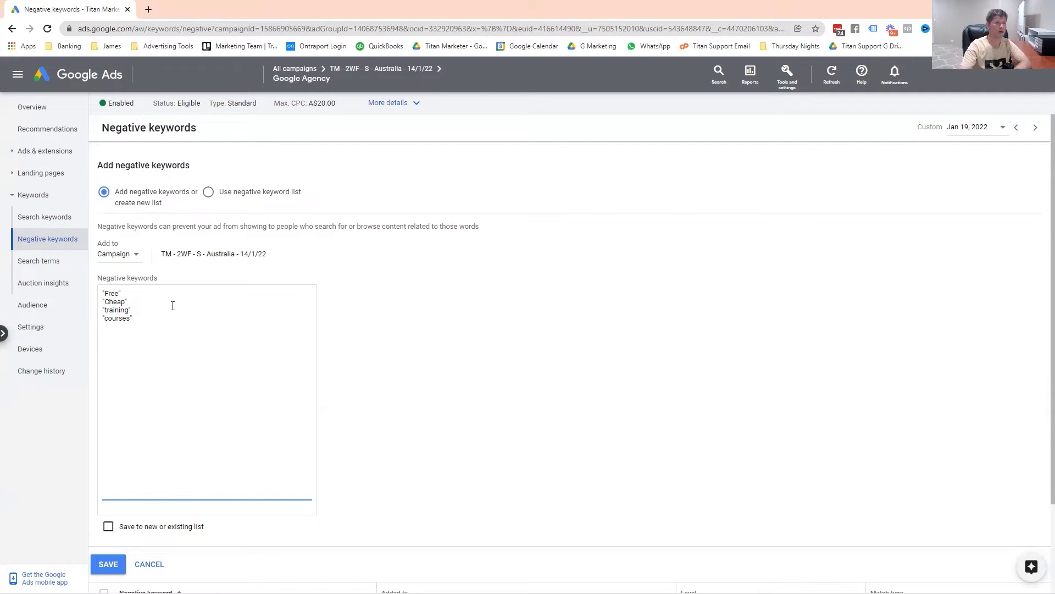
Step: Start a new line beneath "courses" in the campaign's negative keywords list
left_click(136, 320)
key("Return")
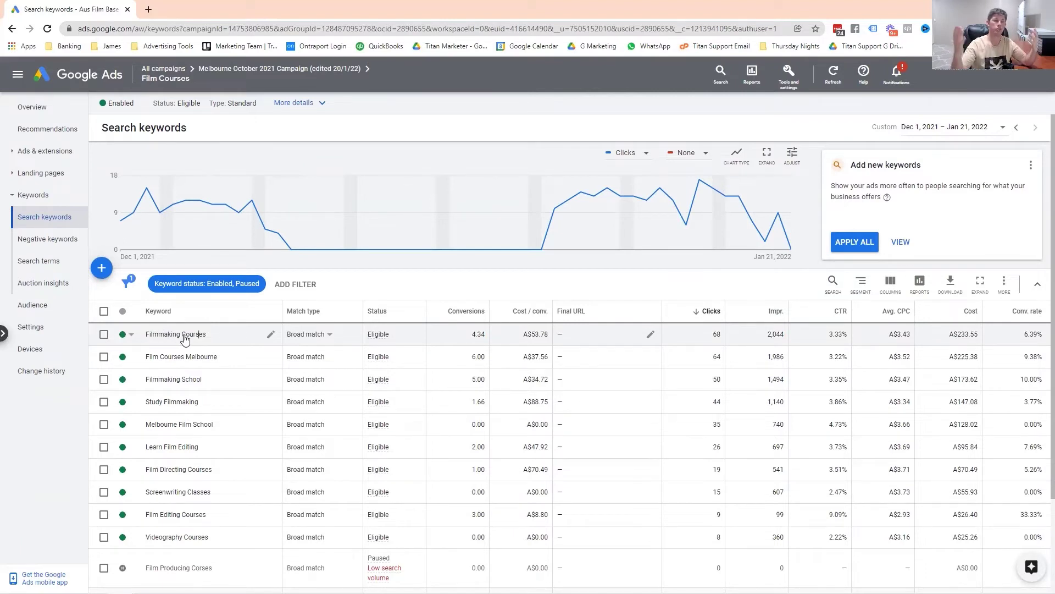
Step: Select the broad match keyword Filmmaking Courses in the Film Courses ad group and open its search terms
left_click(103, 336)
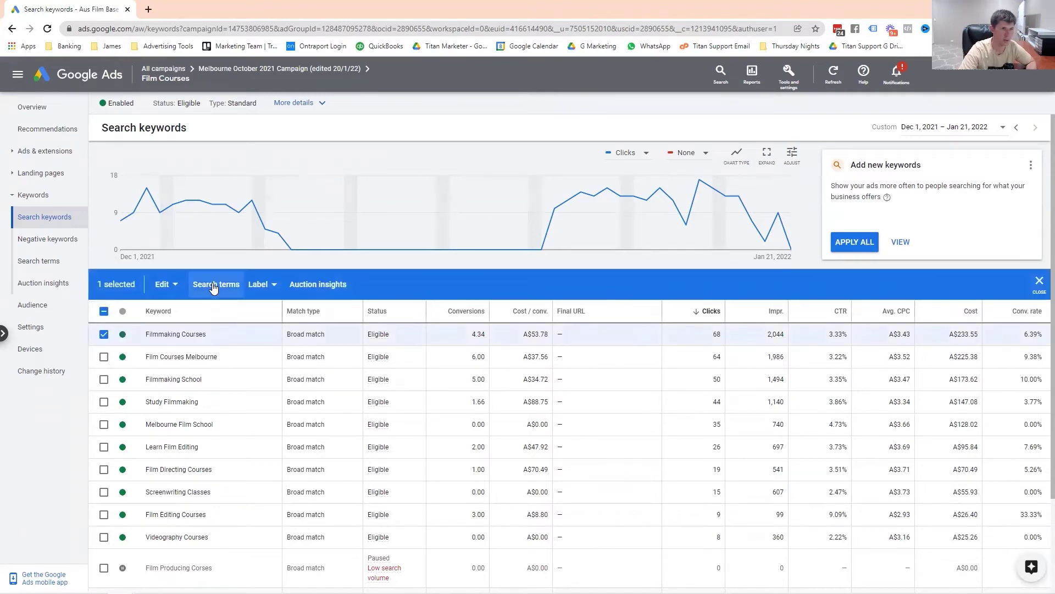
left_click(104, 334)
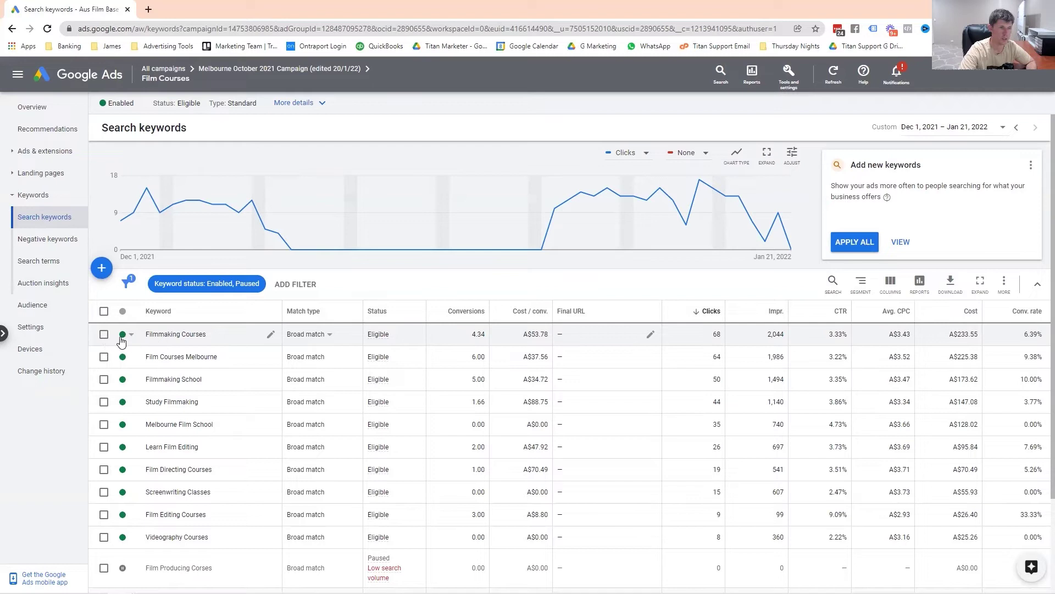
left_click(103, 338)
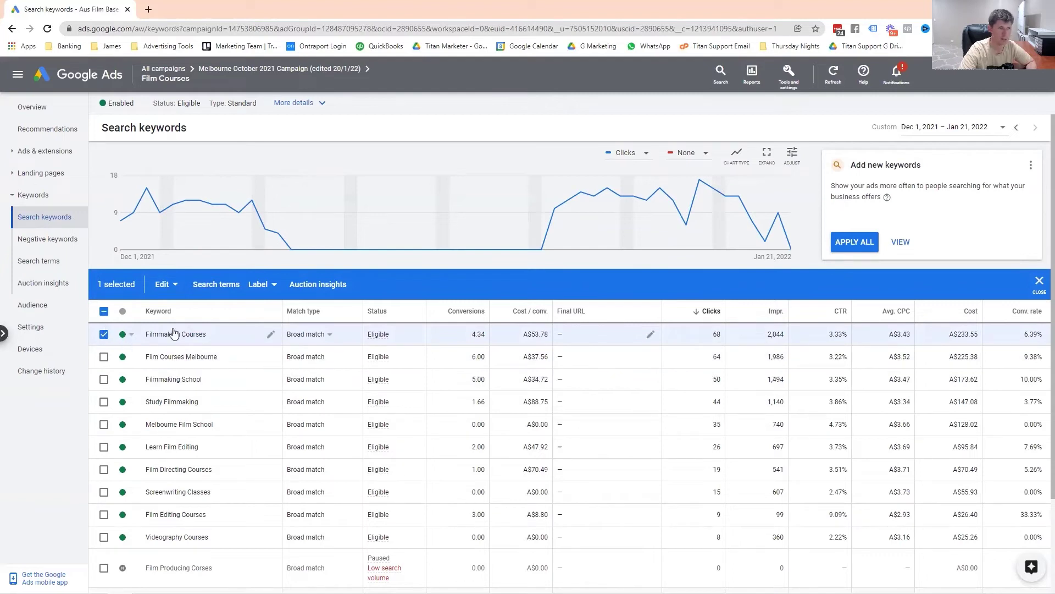
left_click(104, 335)
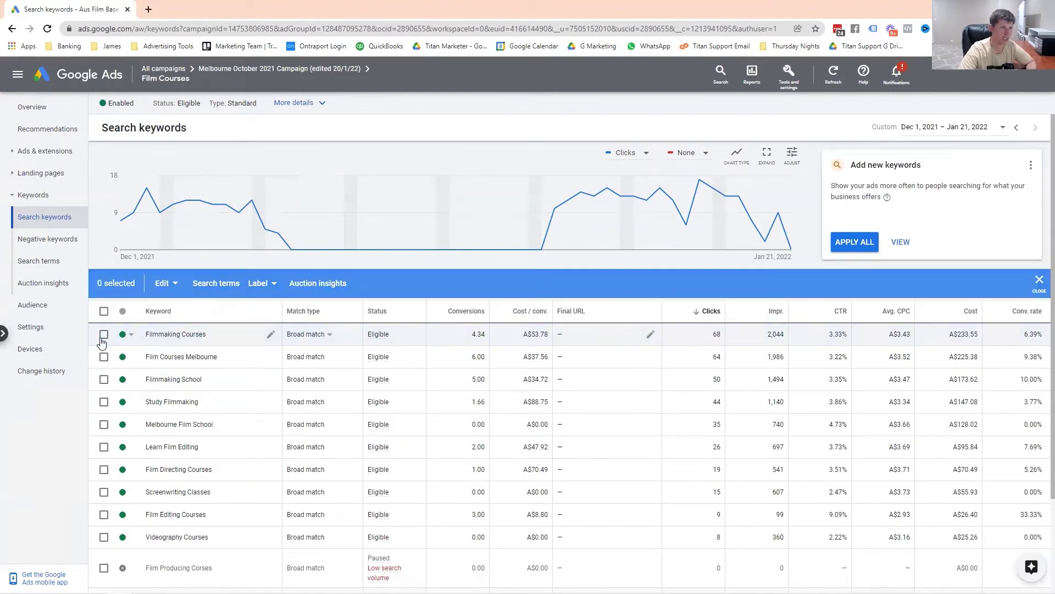
left_click(218, 285)
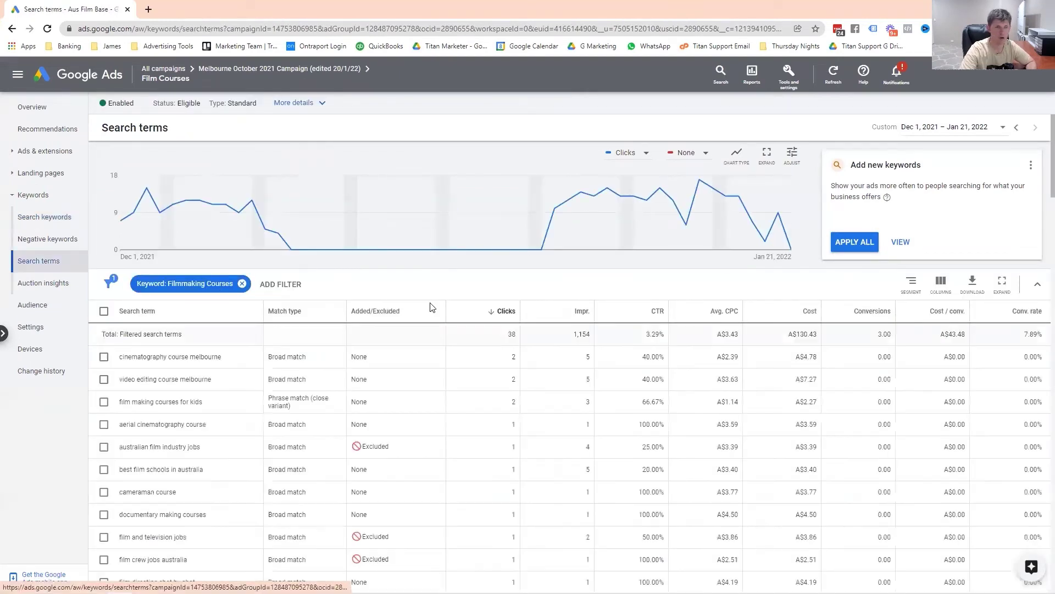
Step: Check the total number of search terms at the end of the Filmmaking Courses search terms report
scroll(305, 362, "down", 3)
scroll(307, 365, "down", 15)
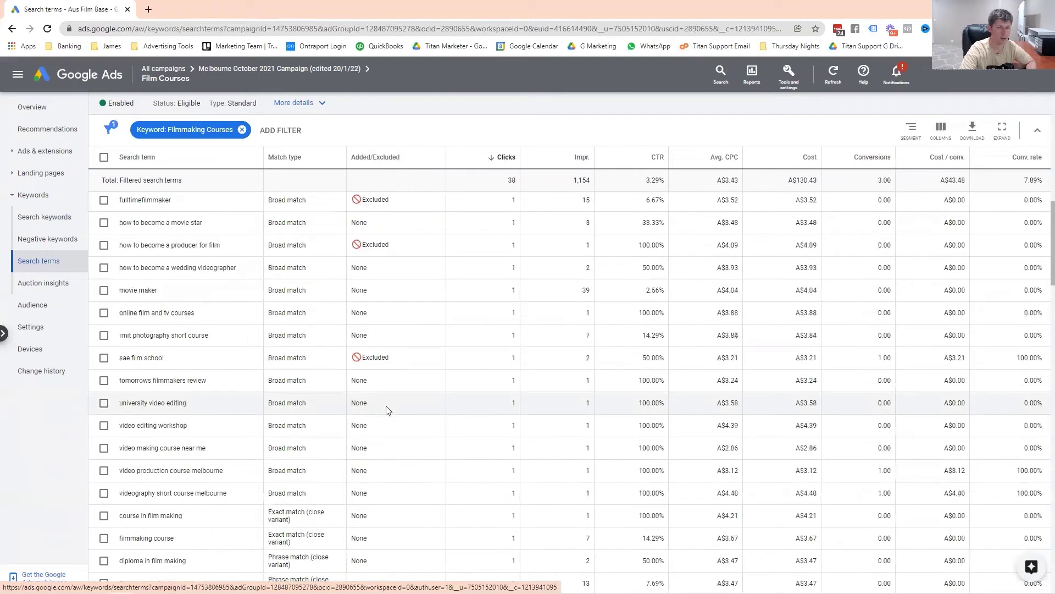
scroll(501, 420, "down", 10)
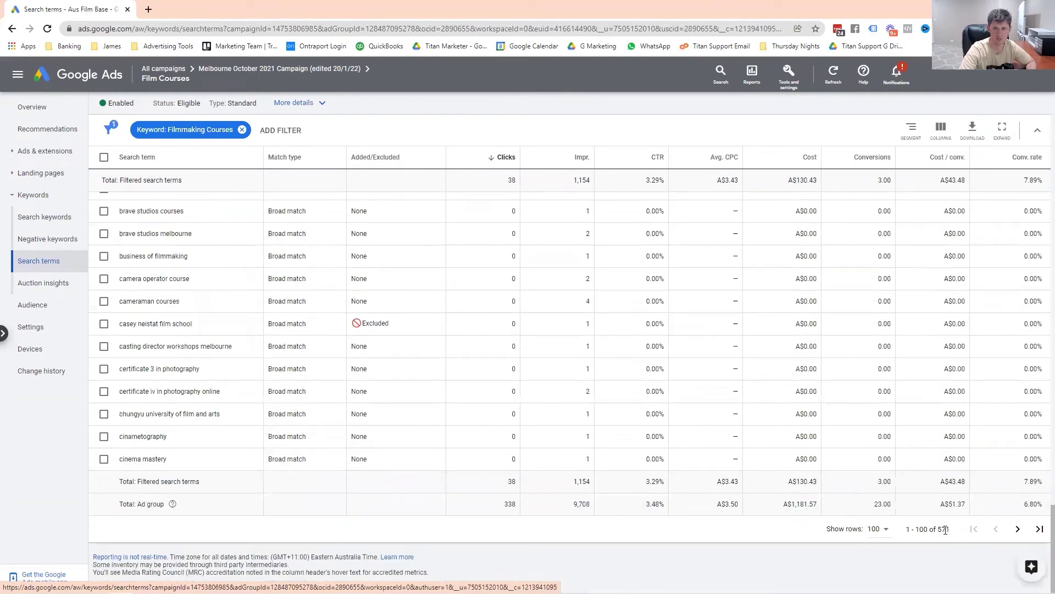
double_click(944, 529)
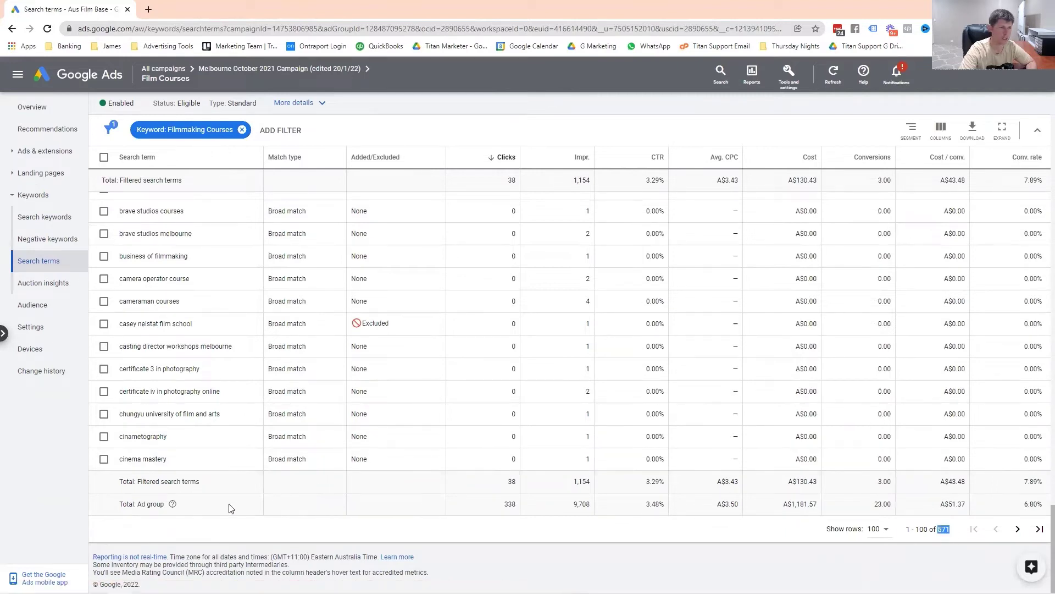
Step: Review the search terms matched to Filmmaking Courses and look for irrelevant ones that are not yet excluded
scroll(229, 510, "up", 15)
scroll(229, 509, "up", 7)
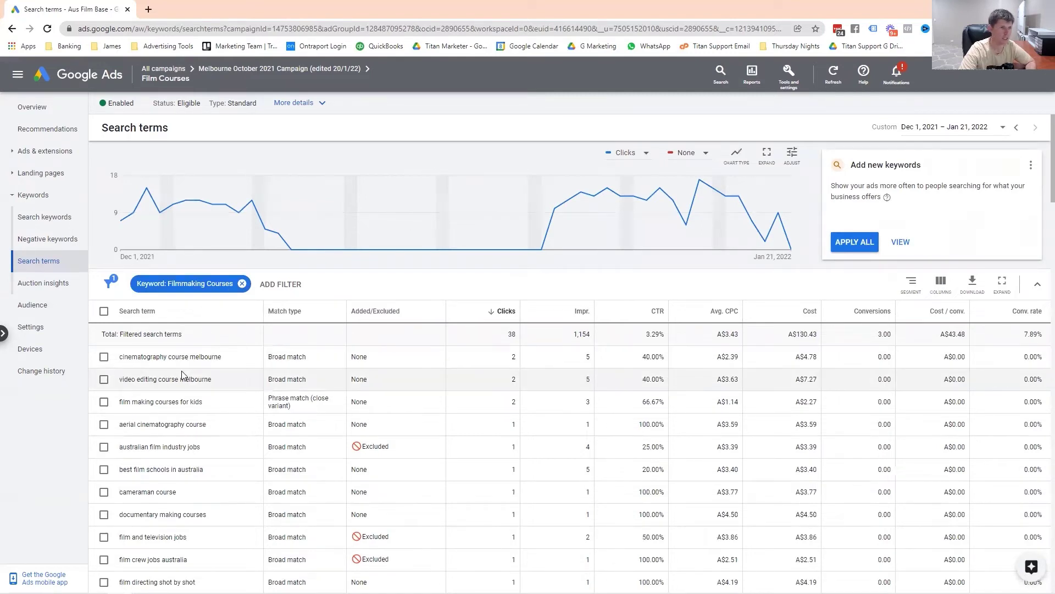
scroll(183, 375, "down", 1)
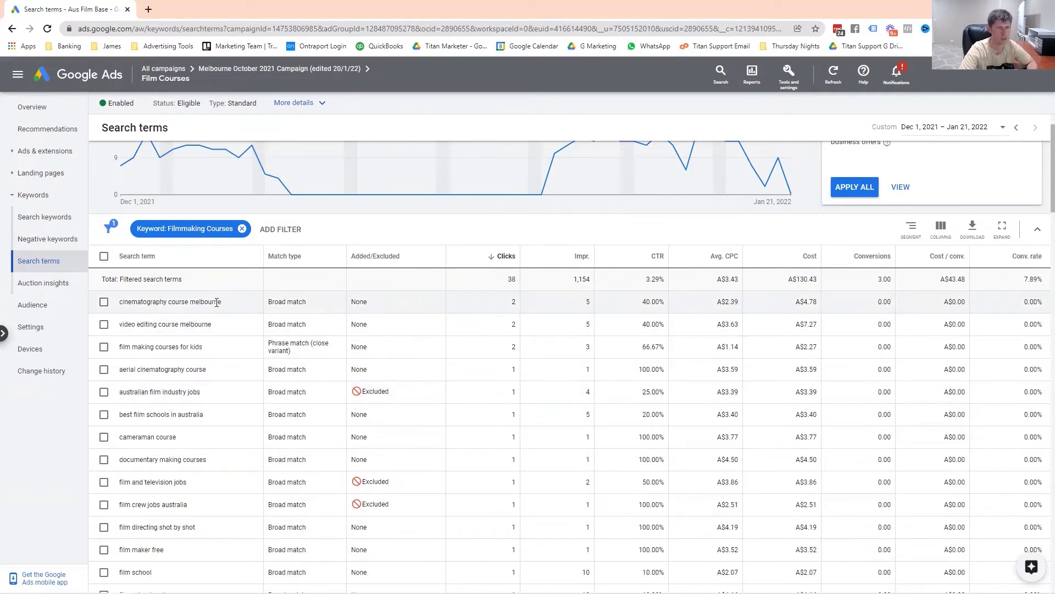
scroll(217, 302, "down", 2)
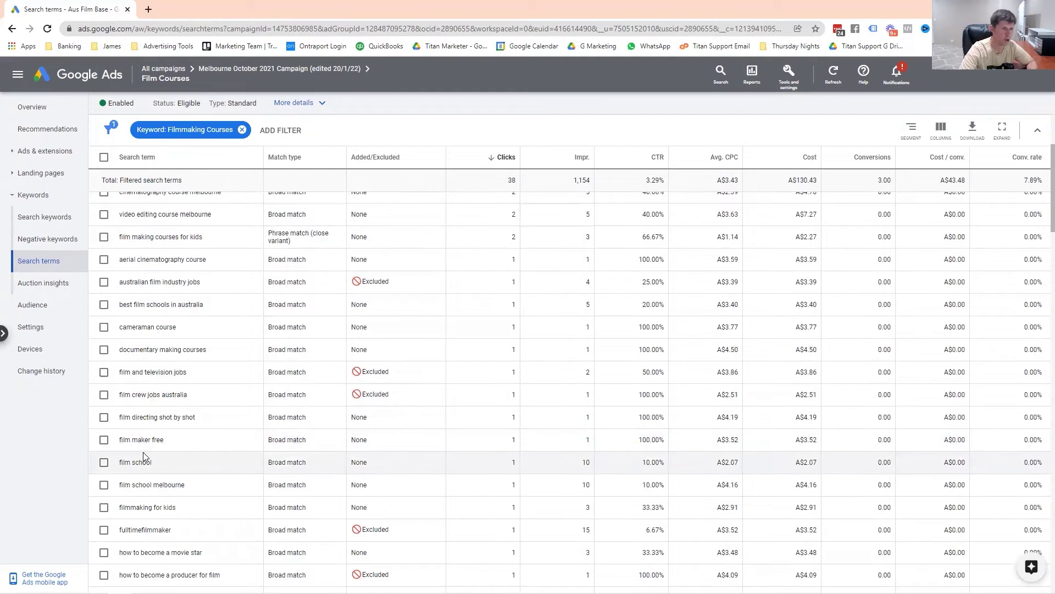
scroll(144, 456, "down", 2)
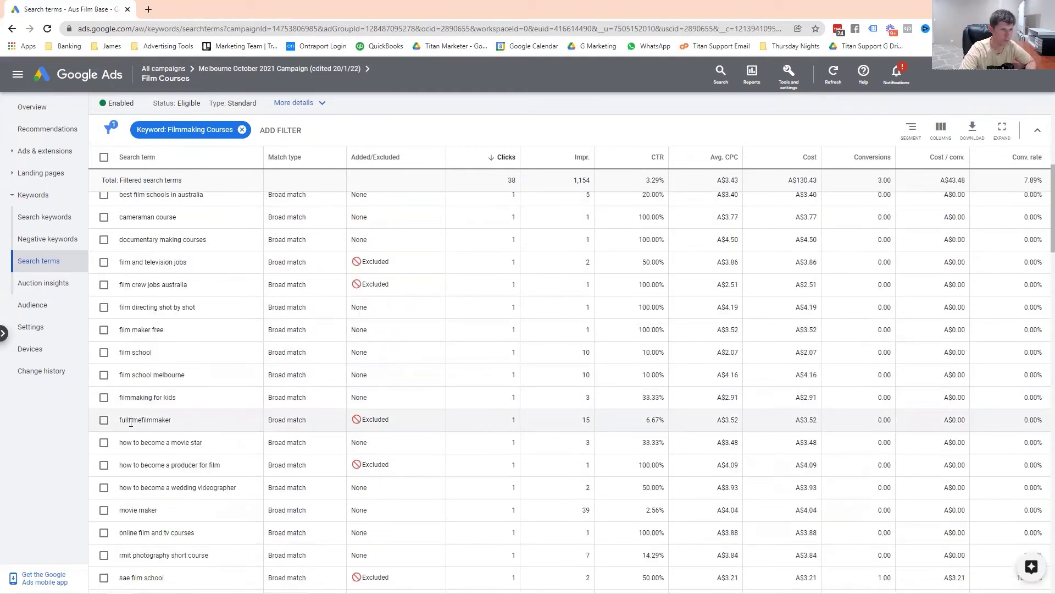
scroll(157, 420, "down", 1)
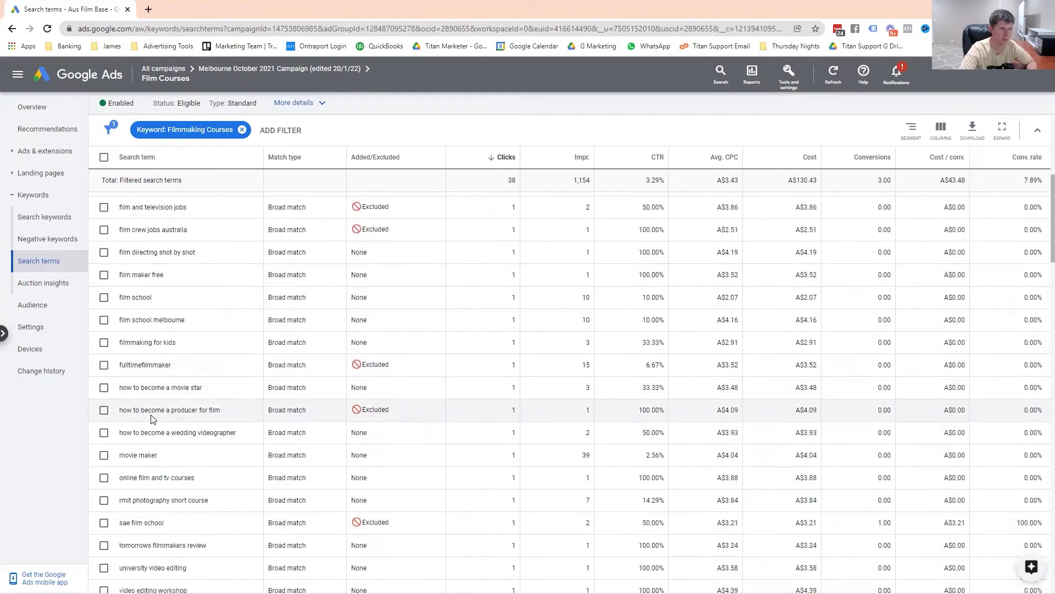
scroll(227, 426, "down", 2)
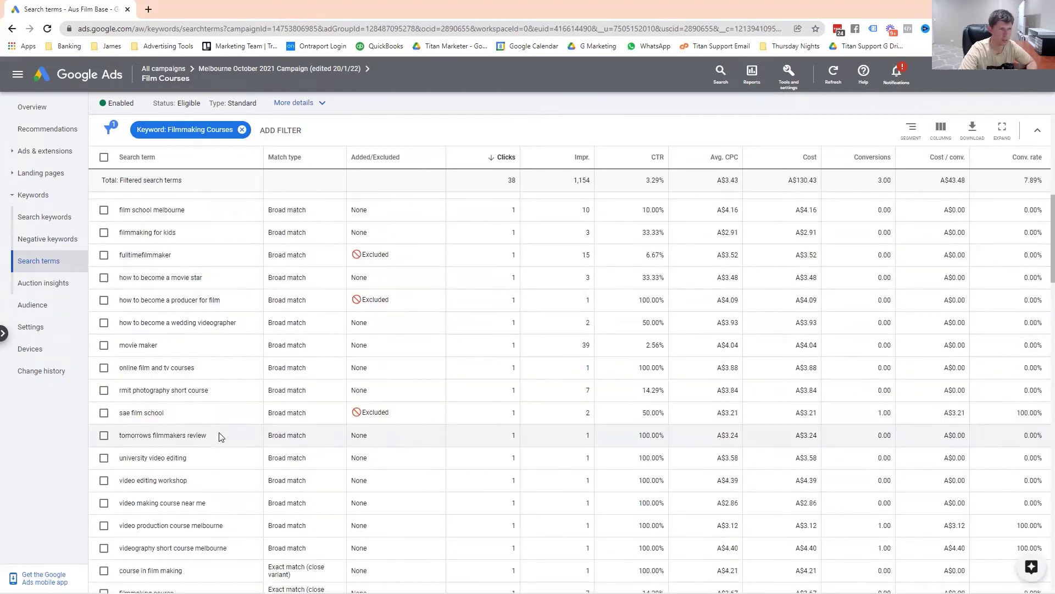
scroll(360, 418, "up", 2)
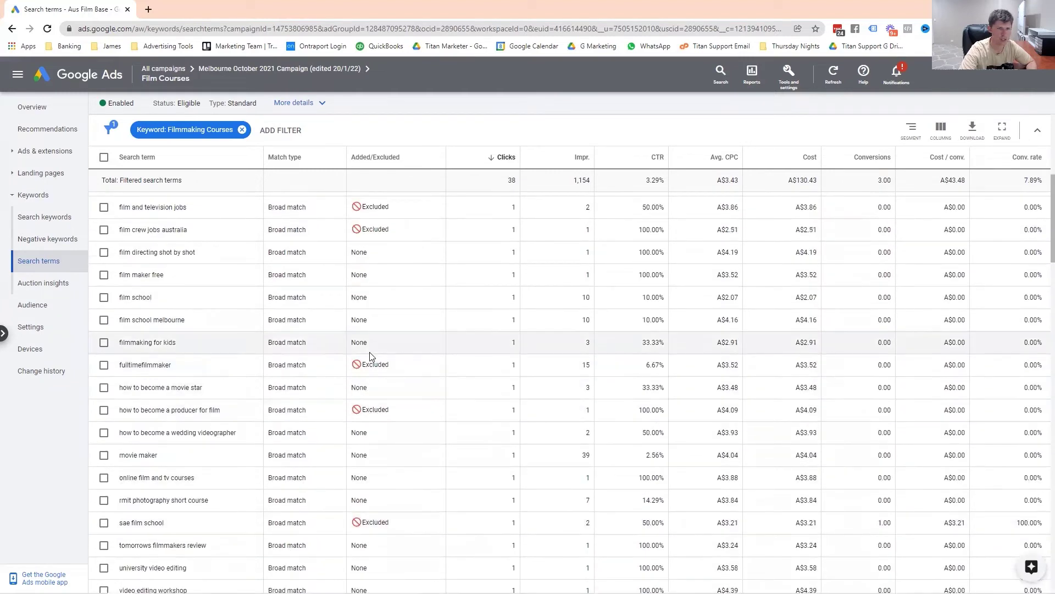
scroll(360, 434, "down", 8)
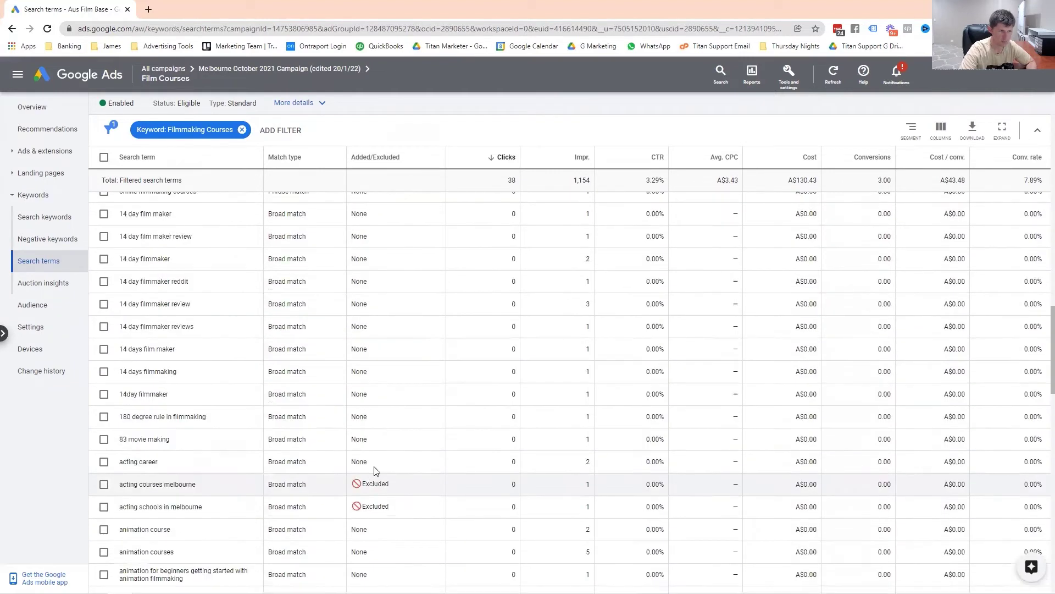
scroll(373, 494, "down", 1)
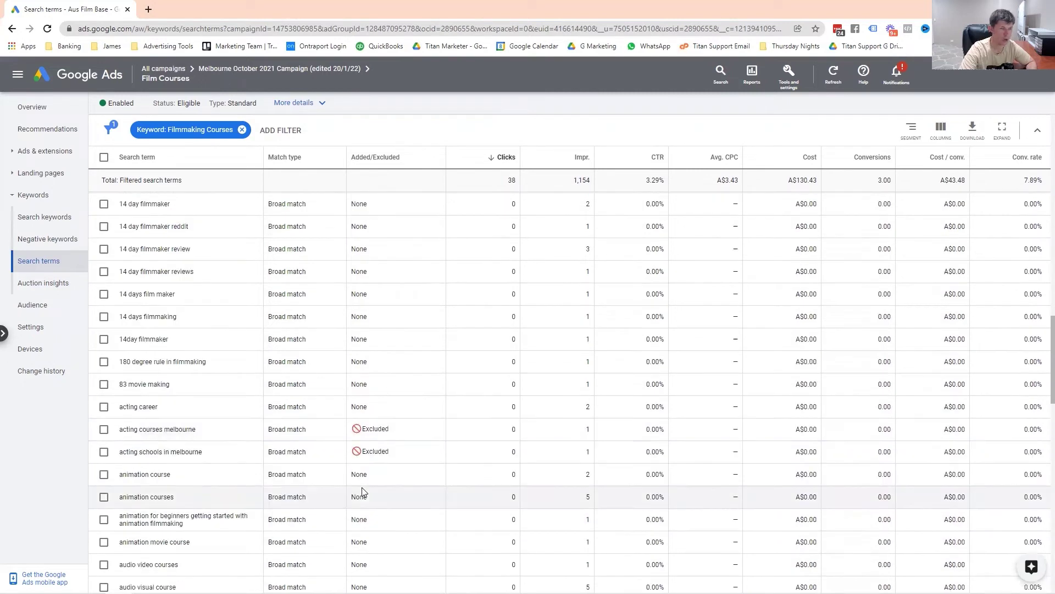
Step: Select the search terms from "83 movie making" up to "14 day film maker" and start adding them as Campaign negative keywords
left_click(104, 384)
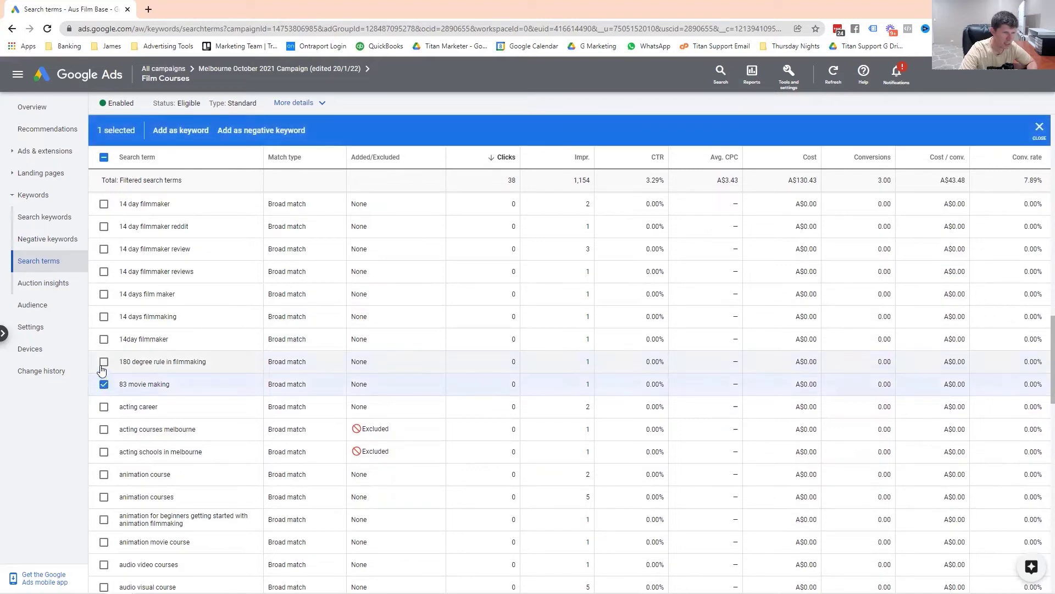
left_click(104, 339)
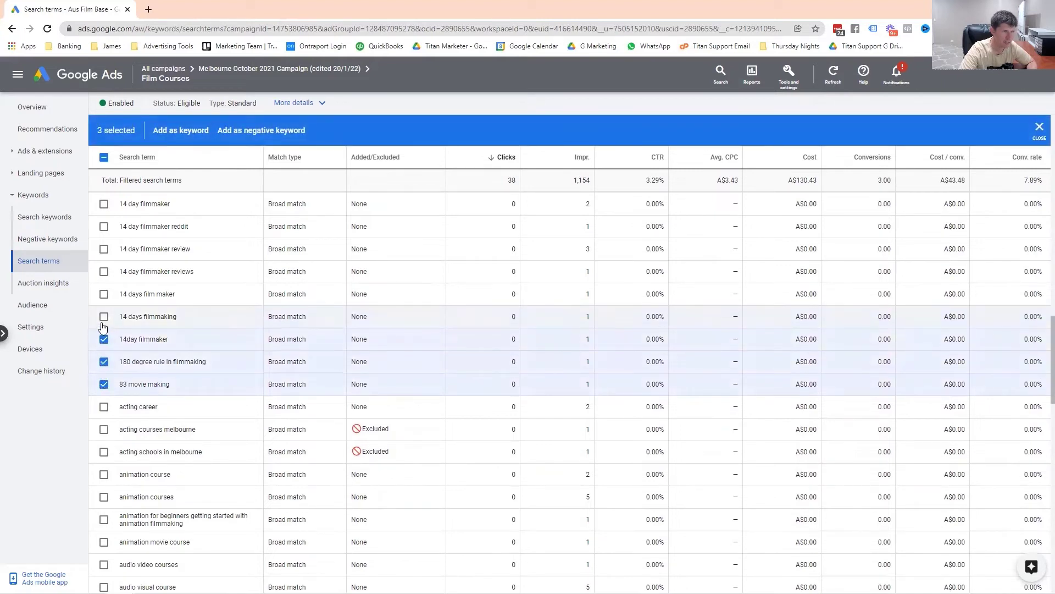
left_click(104, 294)
scroll(100, 325, "up", 1)
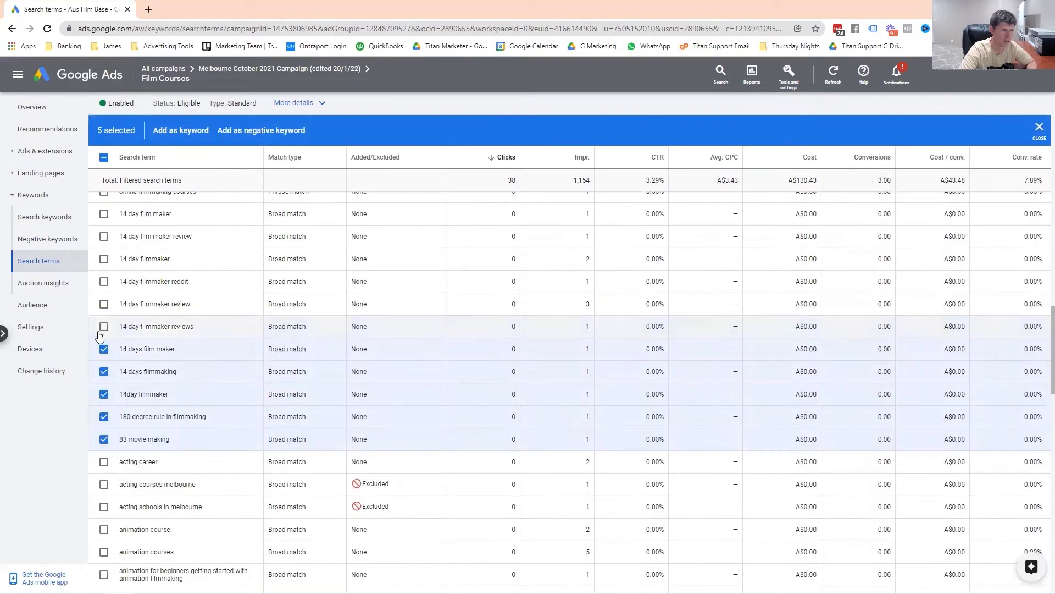
left_click(103, 327)
left_click(103, 304)
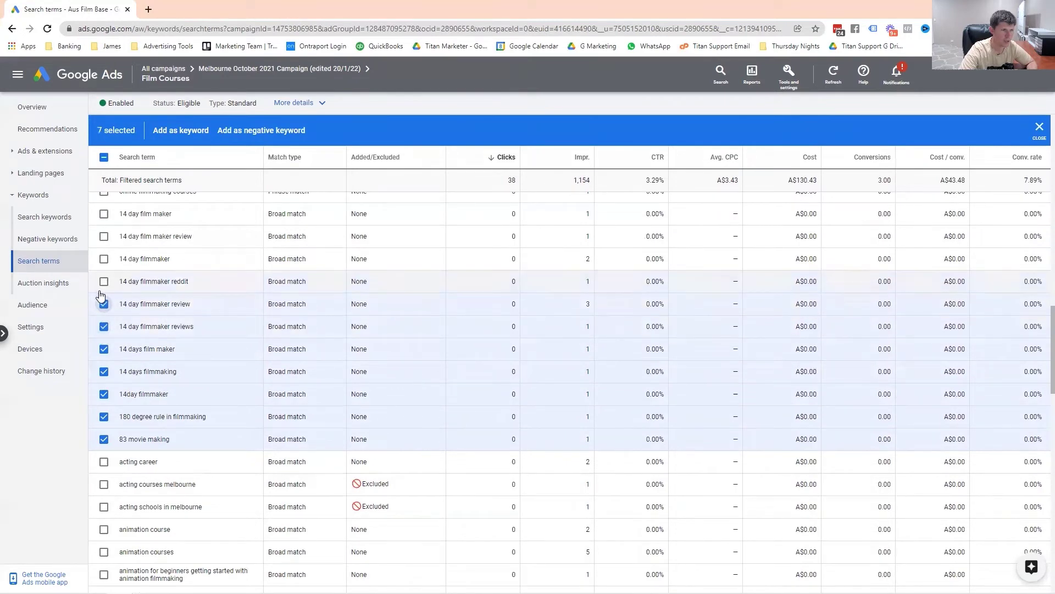
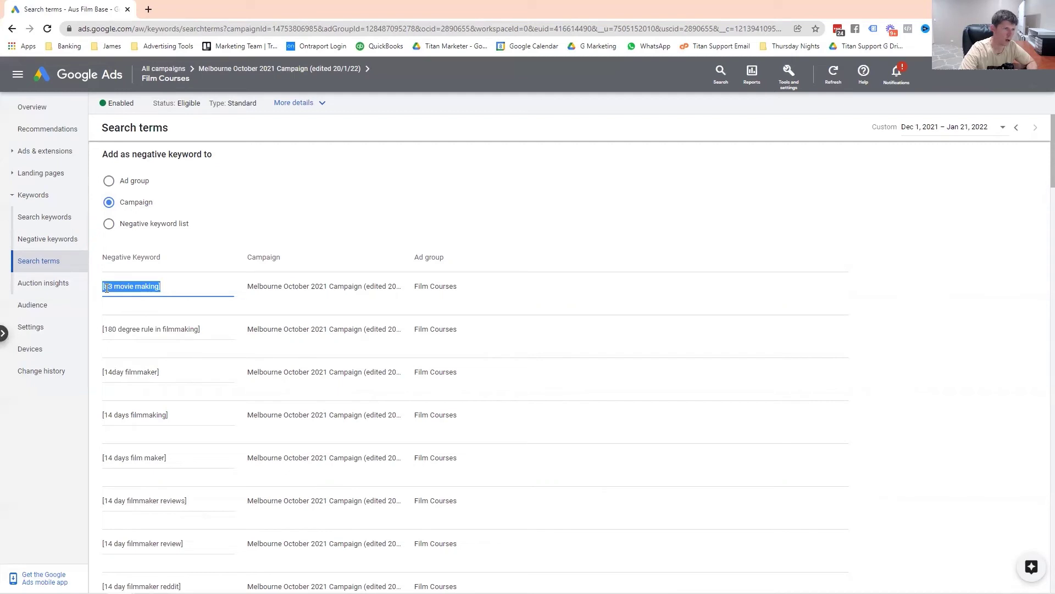
Step: Try changing the negative keyword [83 movie making] from exact match to phrase match using quotation marks
left_click_drag(158, 286, 103, 286)
left_click(115, 286)
left_click_drag(104, 286, 158, 290)
left_click(163, 289)
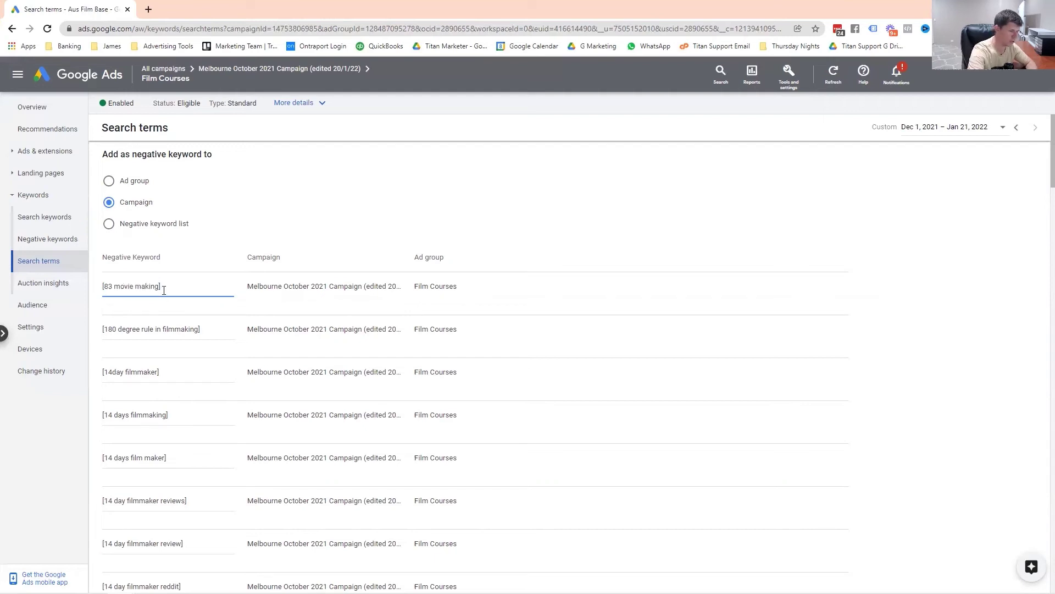
key("BackSpace")
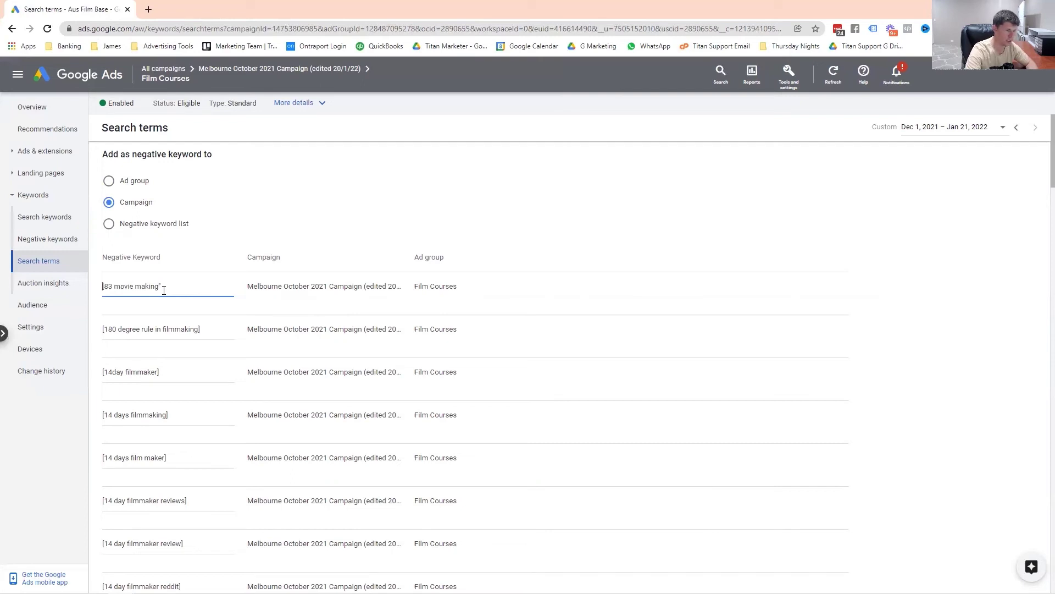
type("\"")
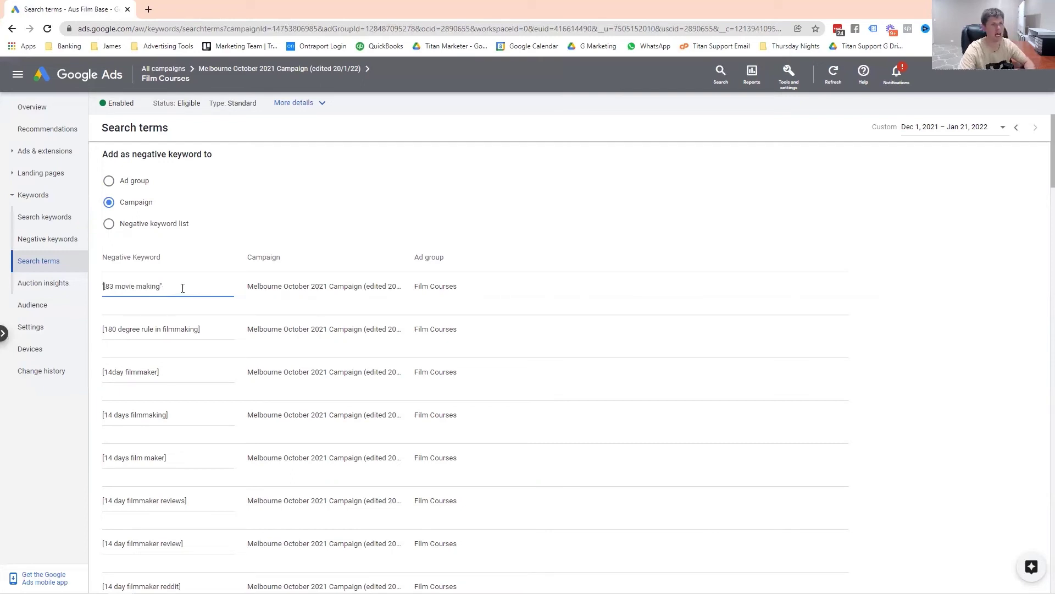
key("Delete")
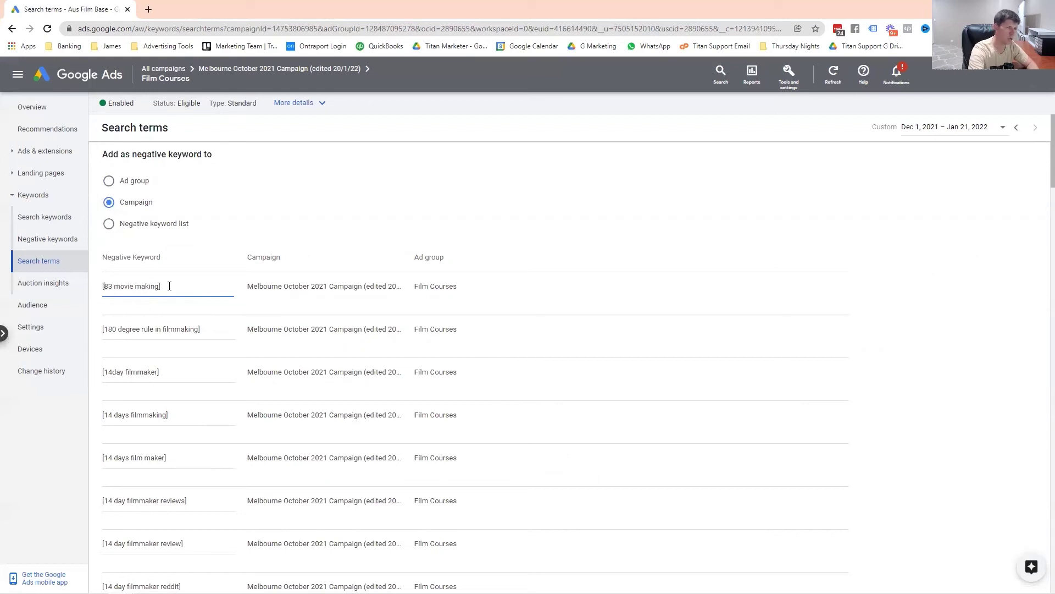
Step: Save the 11 selected search terms as exact match negative keywords for the campaign
scroll(169, 286, "down", 5)
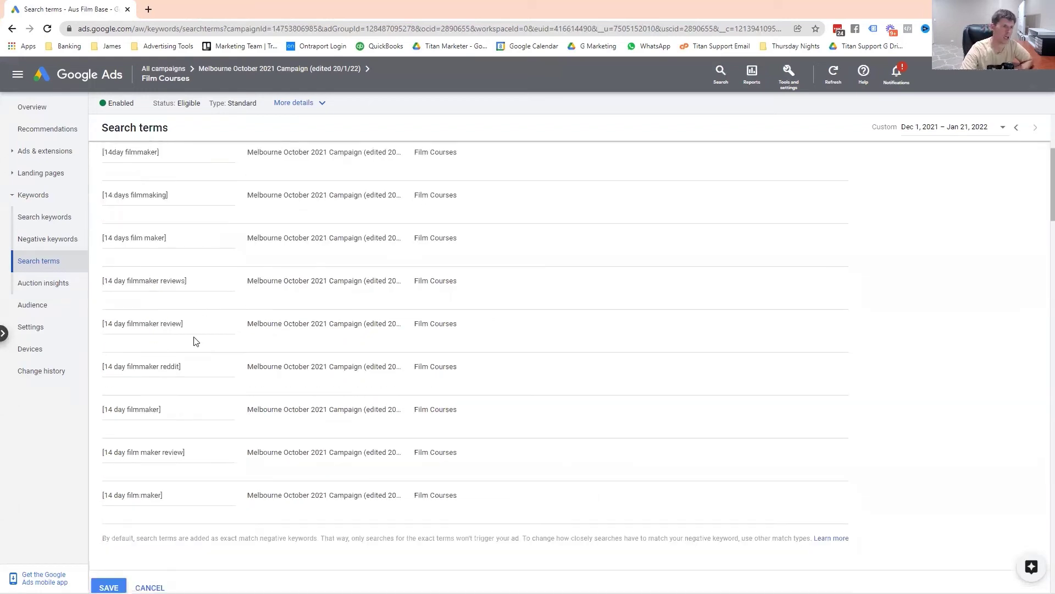
scroll(194, 357, "down", 1)
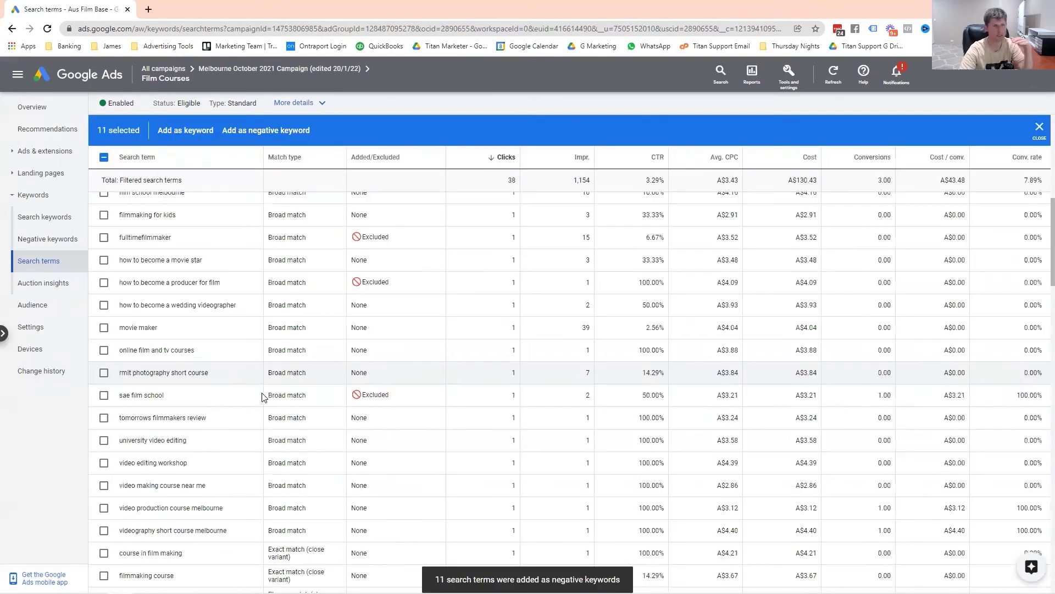
Step: Review which of the Filmmaking Courses search terms are marked as excluded and compare their clicks and conversions
scroll(470, 404, "up", 2)
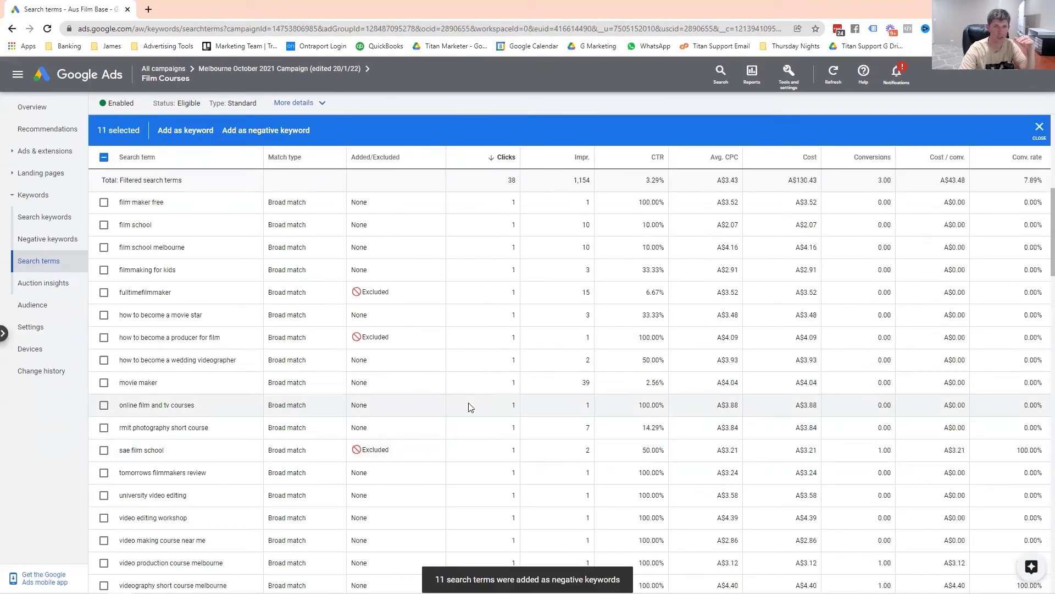
scroll(474, 388, "up", 2)
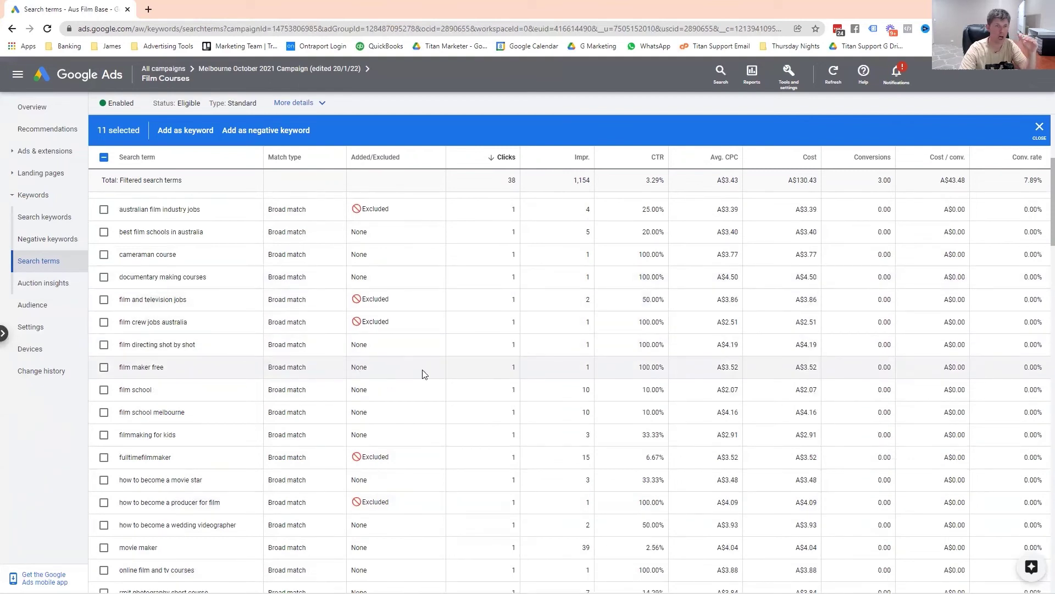
scroll(425, 374, "up", 2)
scroll(502, 259, "down", 8)
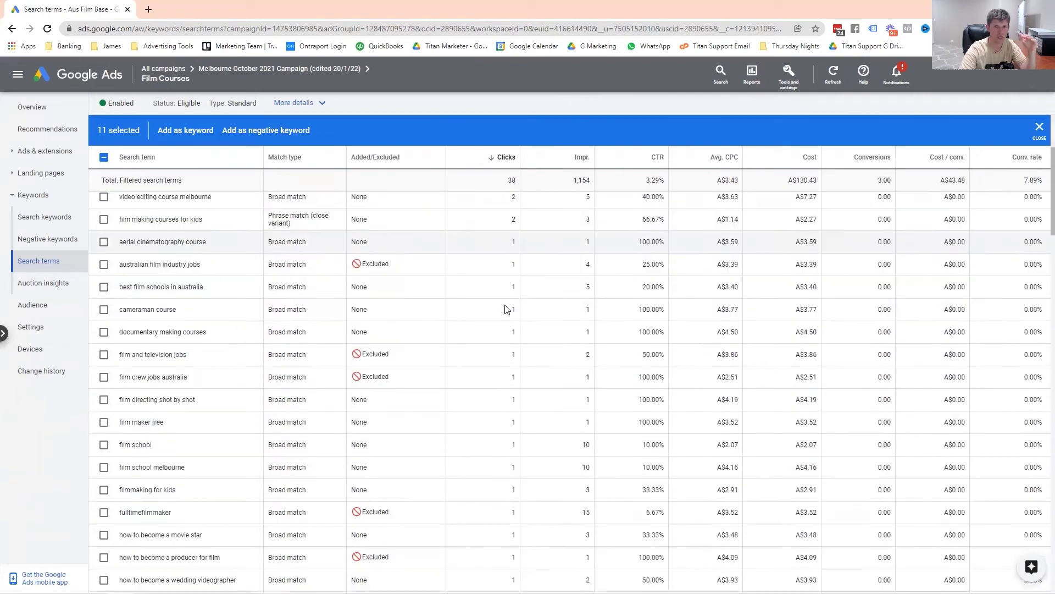
scroll(510, 363, "down", 5)
scroll(508, 389, "up", 3)
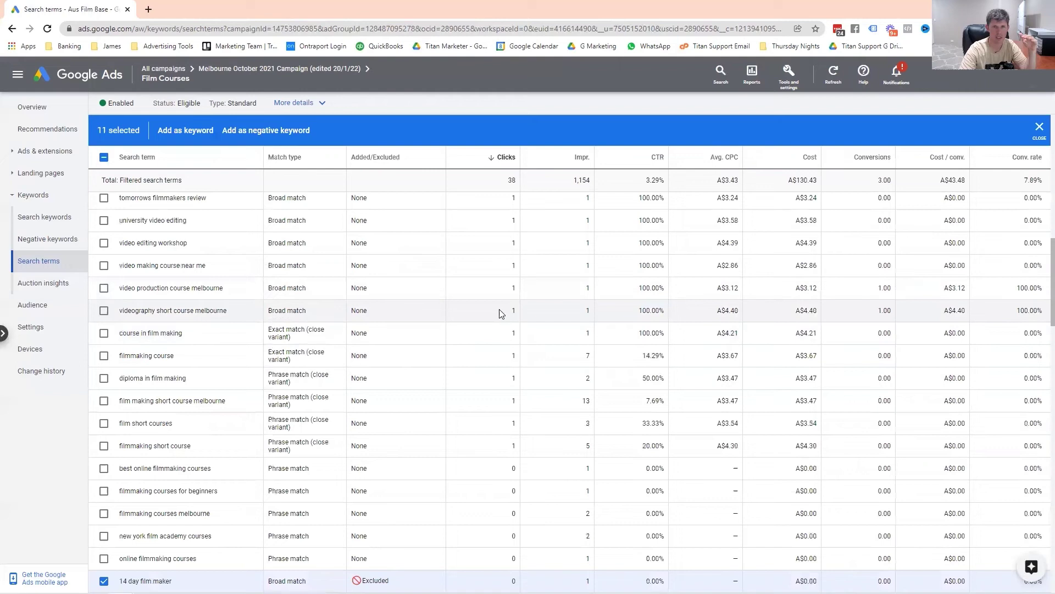
scroll(385, 316, "up", 3)
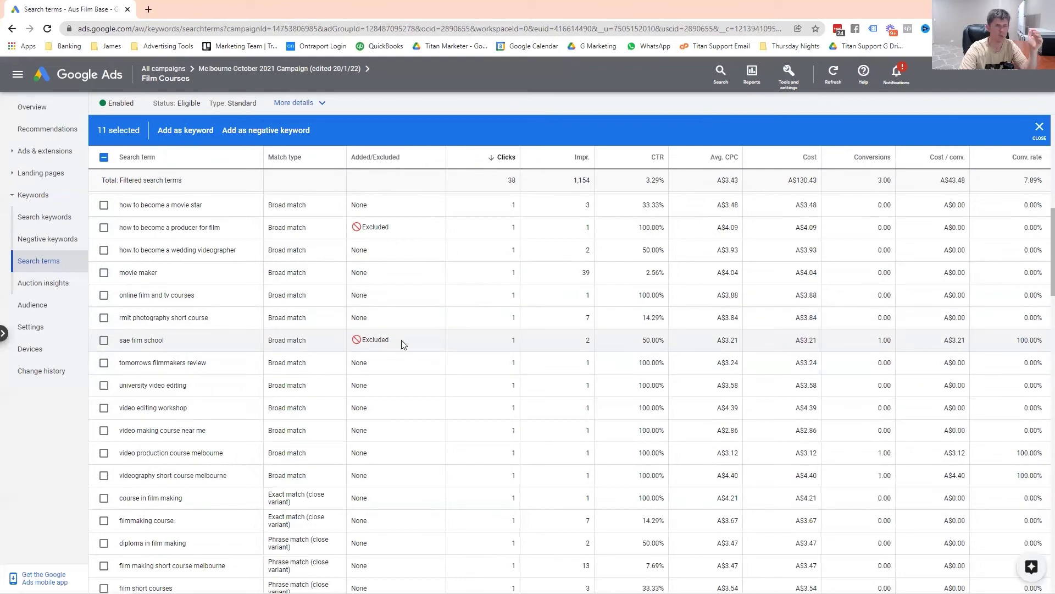
Step: Select the excluded search term "sae film school" in addition to the terms already selected
left_click(104, 341)
left_click(104, 340)
left_click(104, 341)
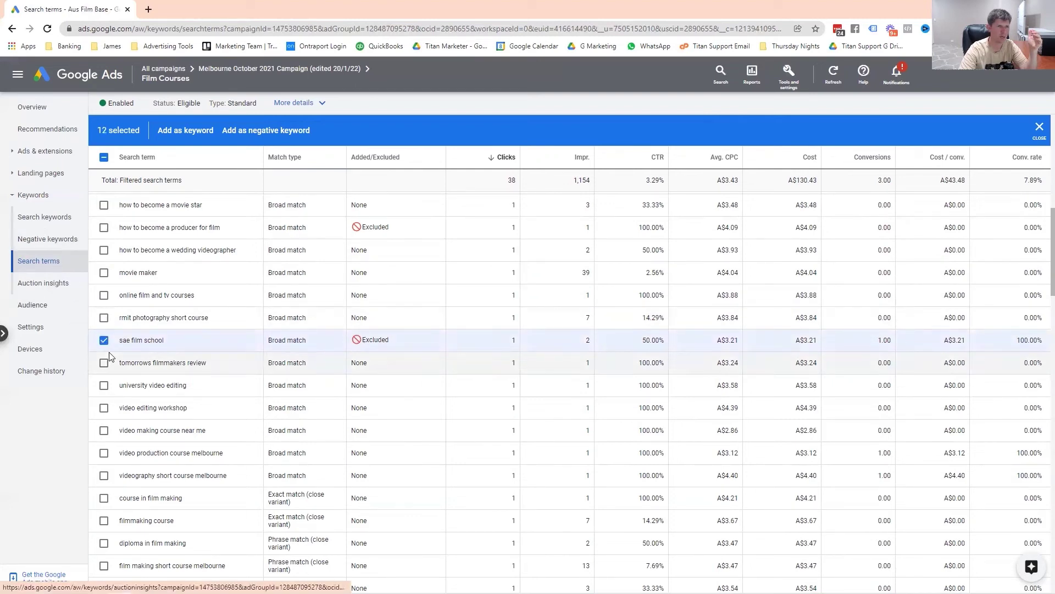
Step: Open the ad group's negative keywords list and set it to show 200 rows per page
left_click(48, 239)
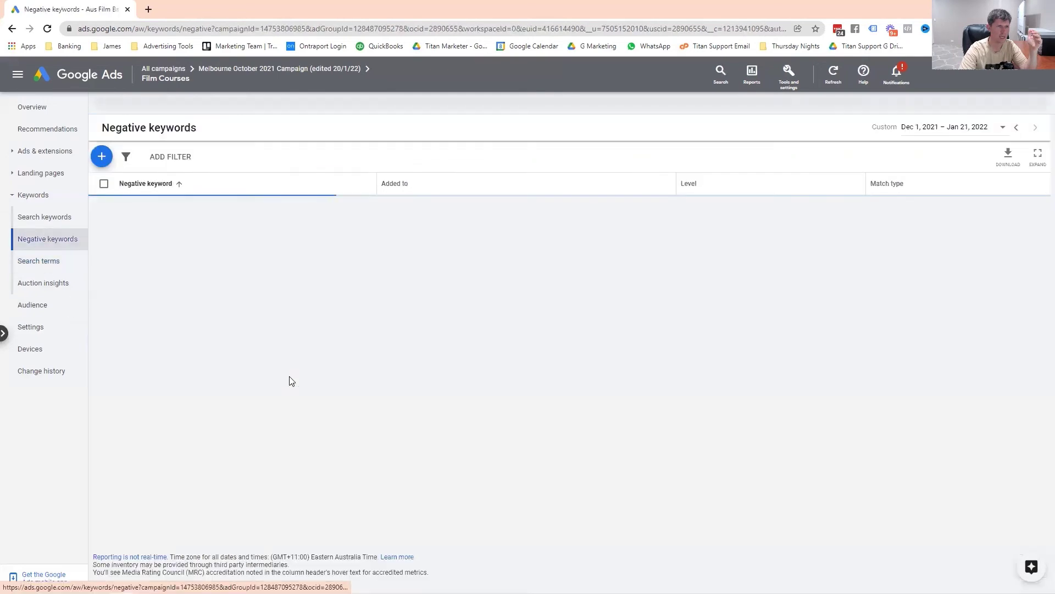
scroll(215, 363, "down", 1)
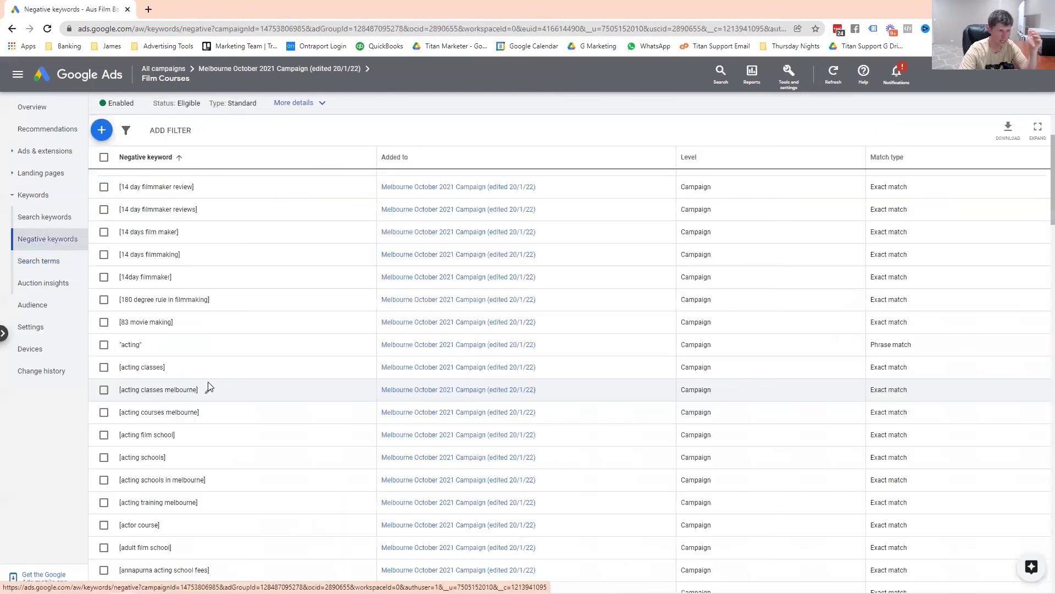
scroll(209, 387, "down", 20)
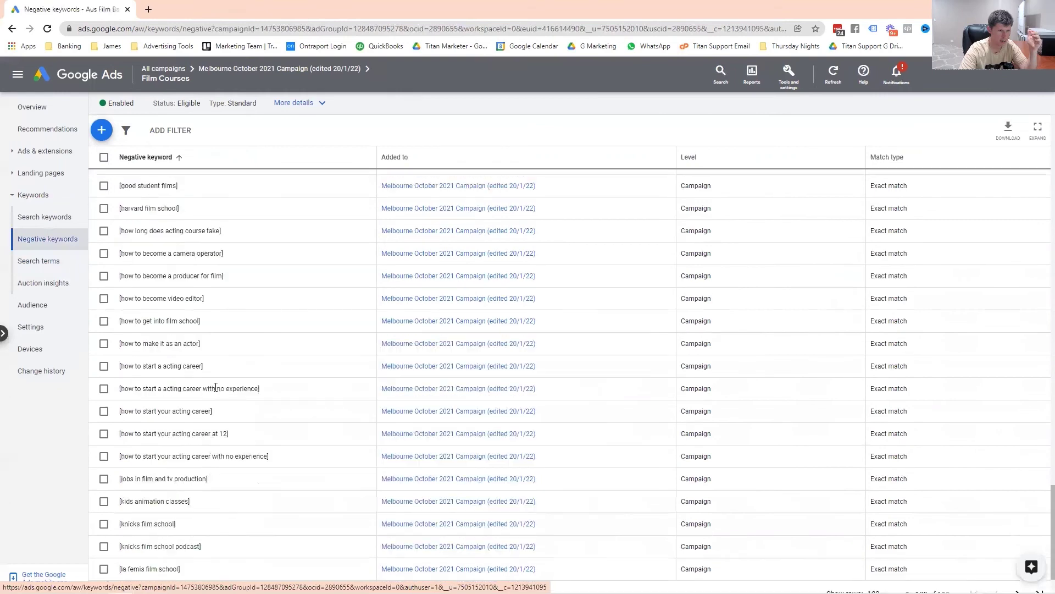
scroll(215, 387, "down", 3)
left_click(887, 528)
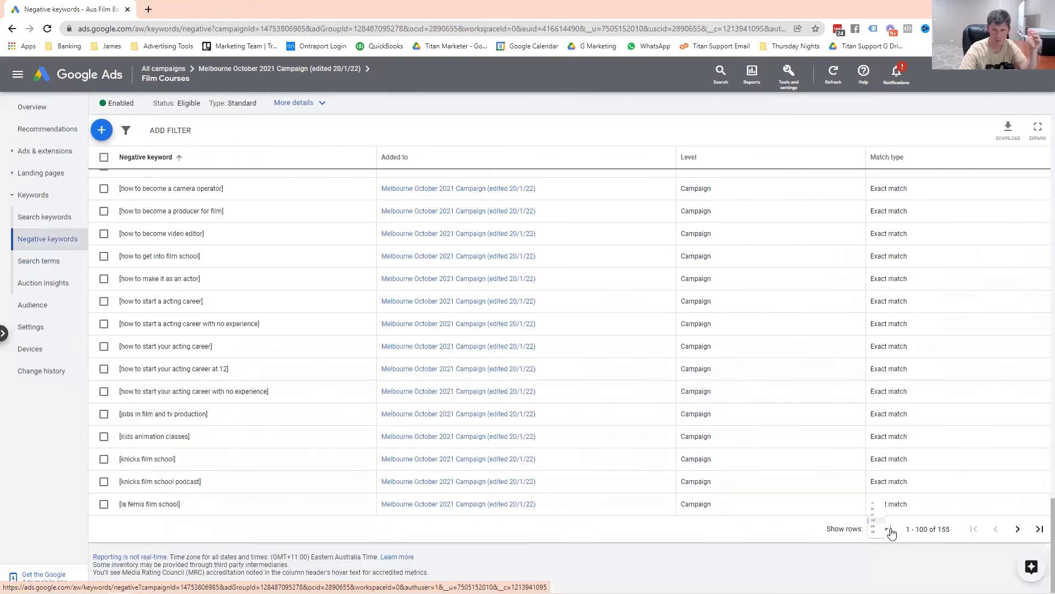
left_click(879, 503)
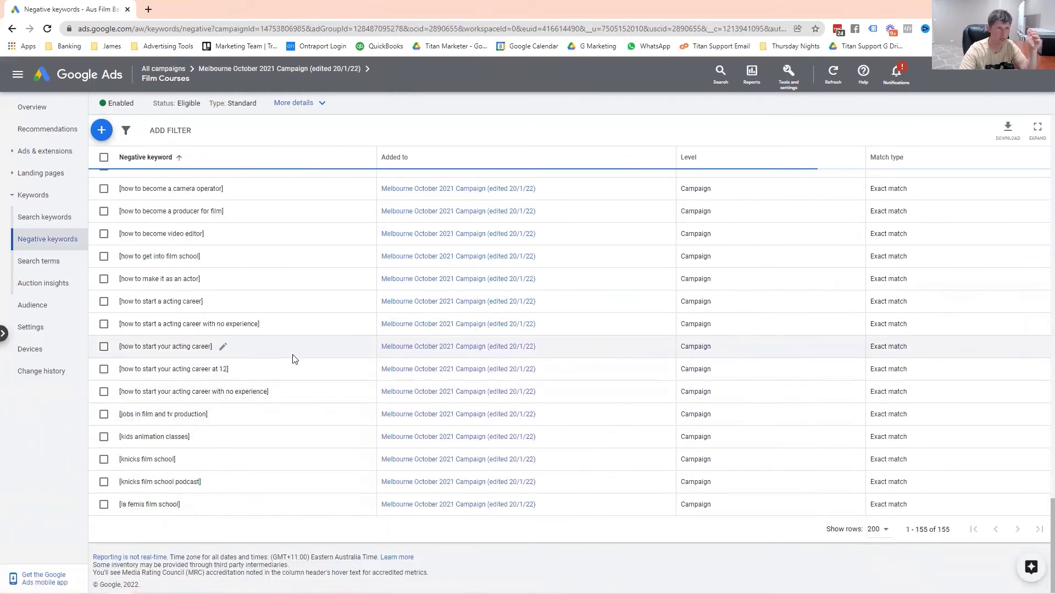
Step: Remove the exact match negative keyword [sae film school] from the campaign and return to the search terms report
scroll(296, 352, "up", 15)
scroll(293, 337, "down", 3)
scroll(292, 338, "down", 20)
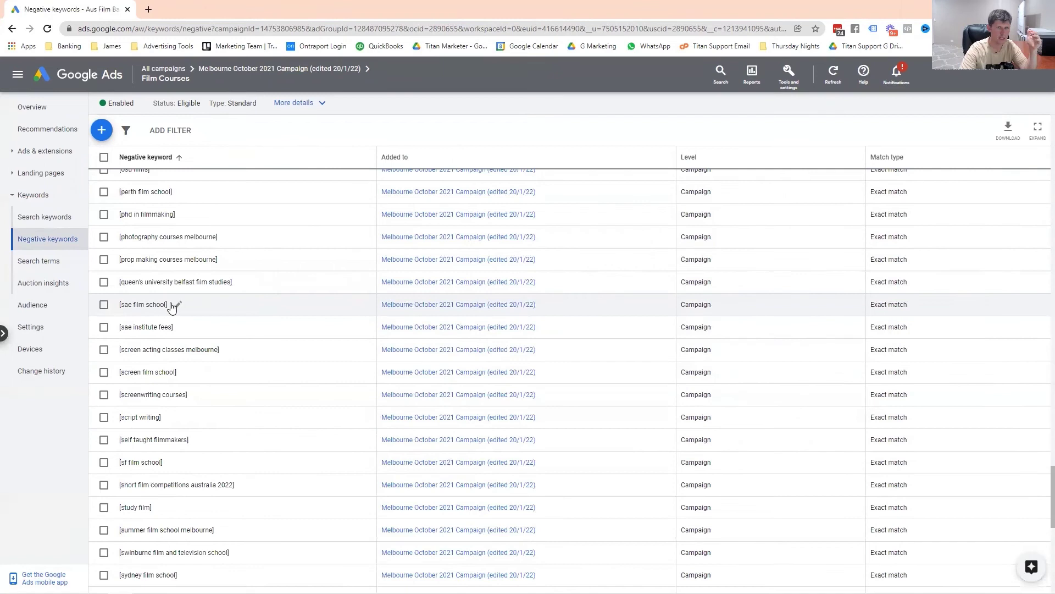
left_click(103, 304)
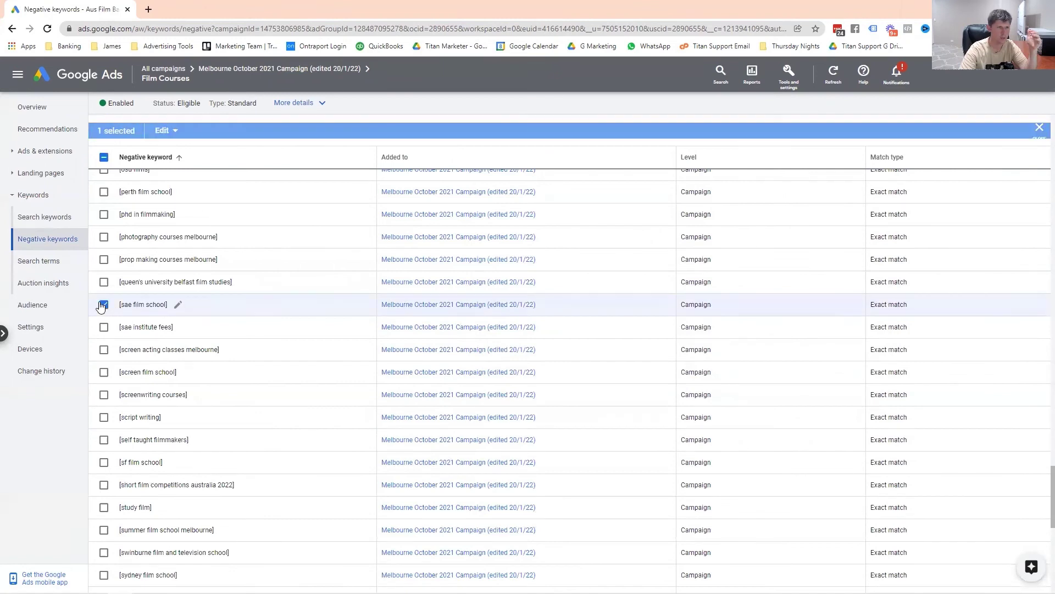
left_click(171, 130)
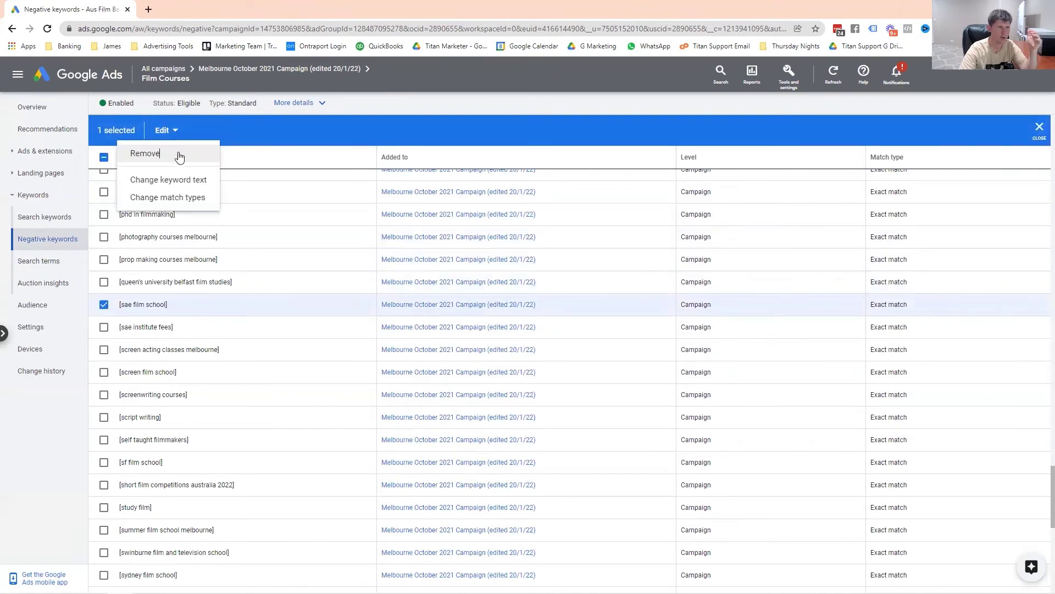
left_click(179, 154)
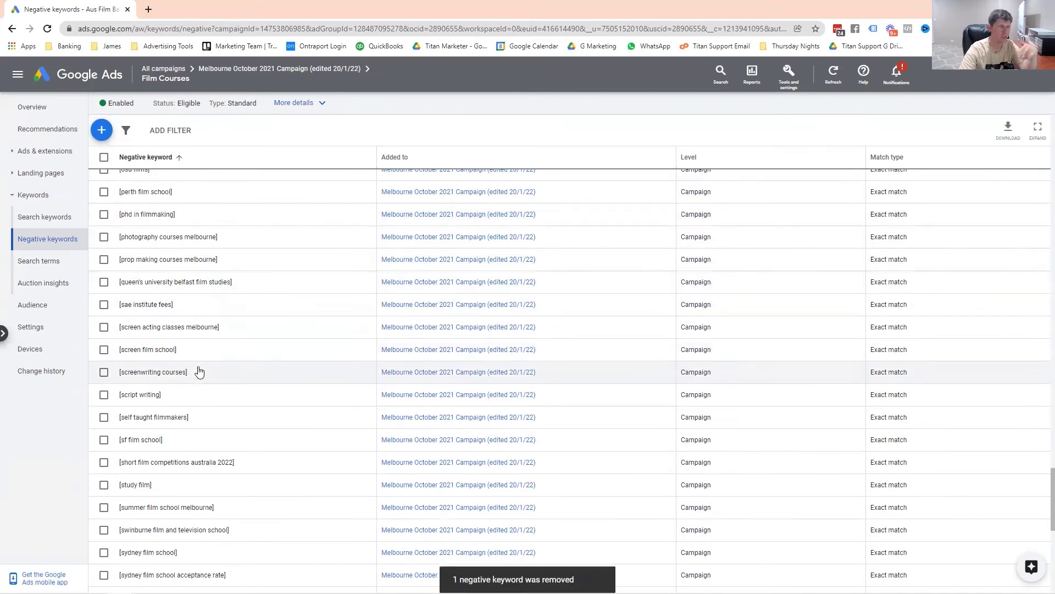
left_click(49, 261)
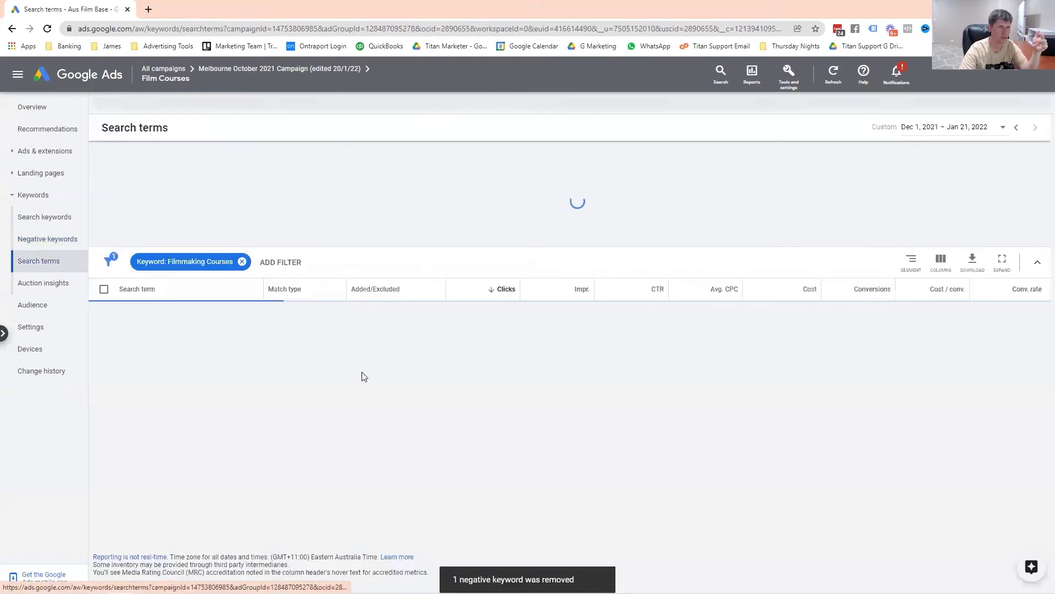